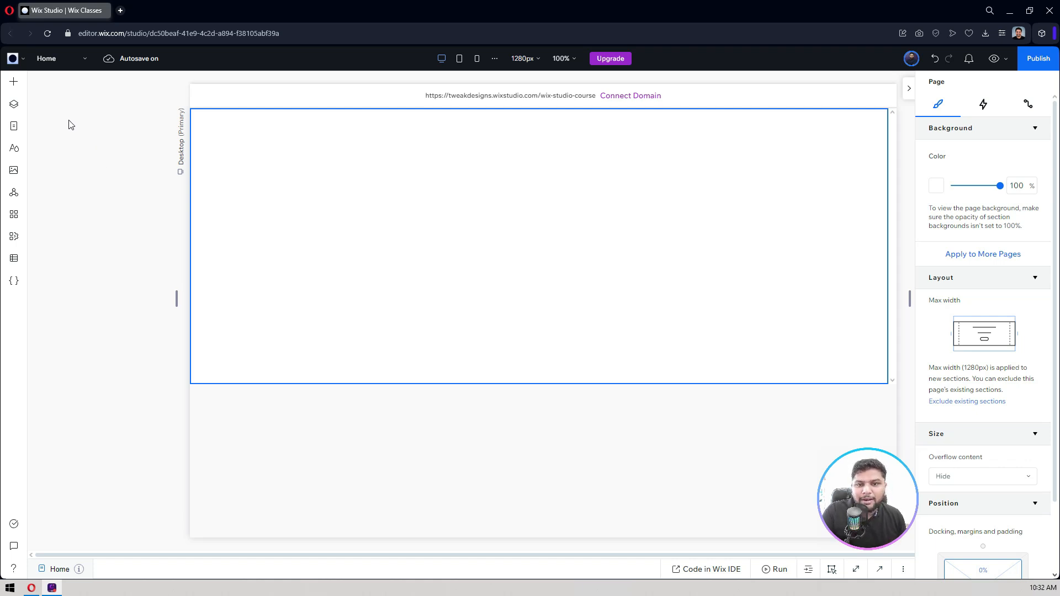
# Browse the lightbox presets among the layout tools and add the blank centered lightbox to the Home page.
pyautogui.click(10, 88)
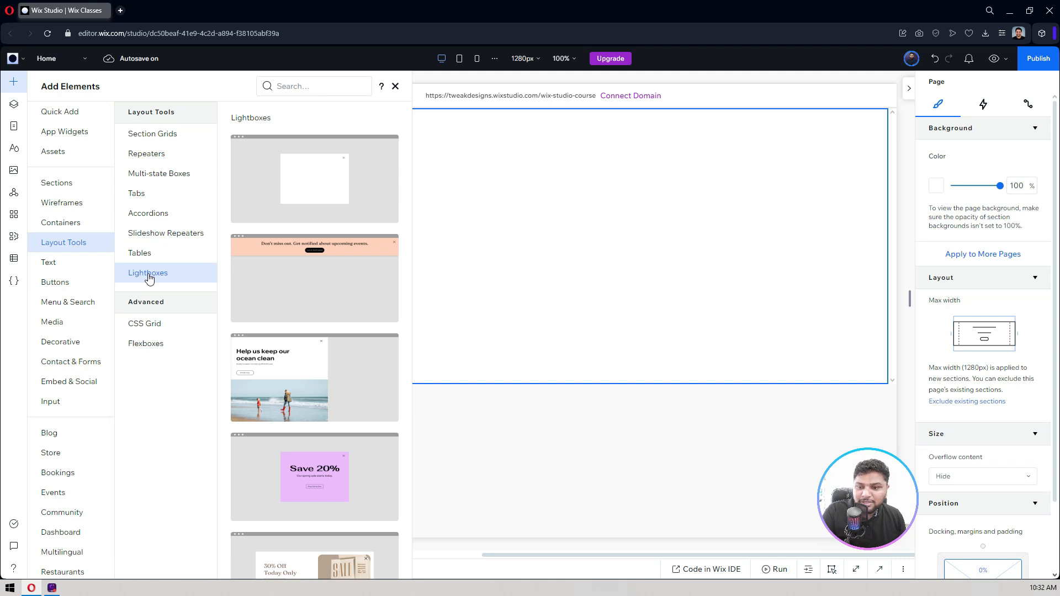
pyautogui.scroll(-3, 321, 135)
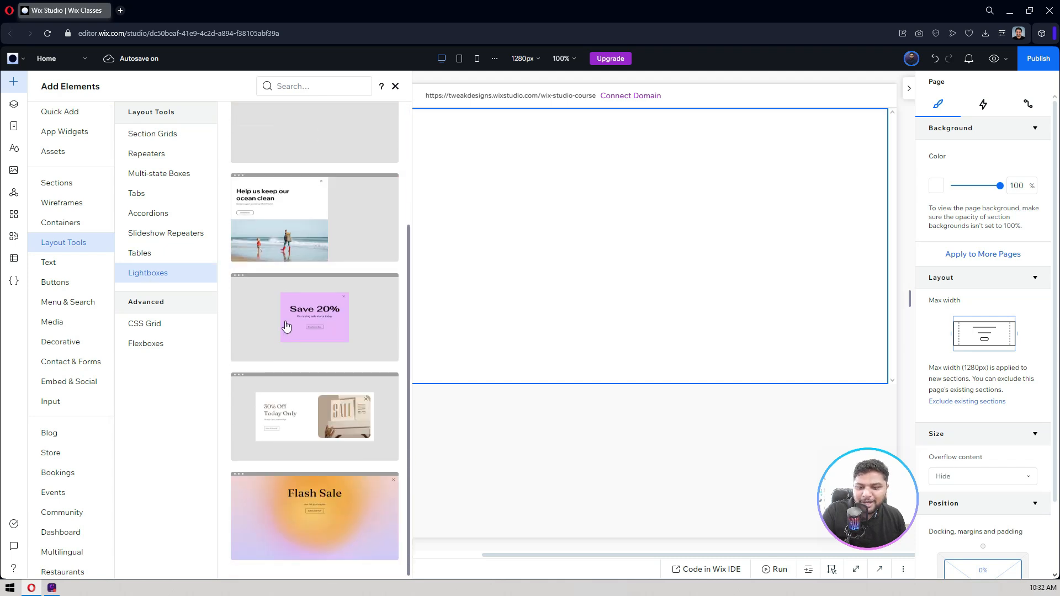
pyautogui.scroll(3, 304, 337)
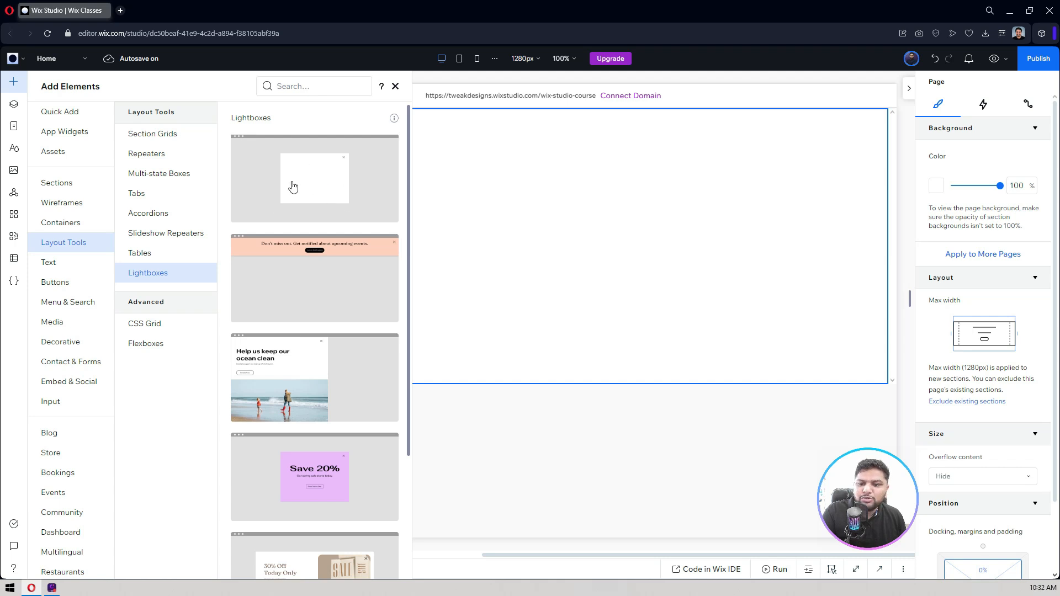
pyautogui.scroll(-3, 301, 195)
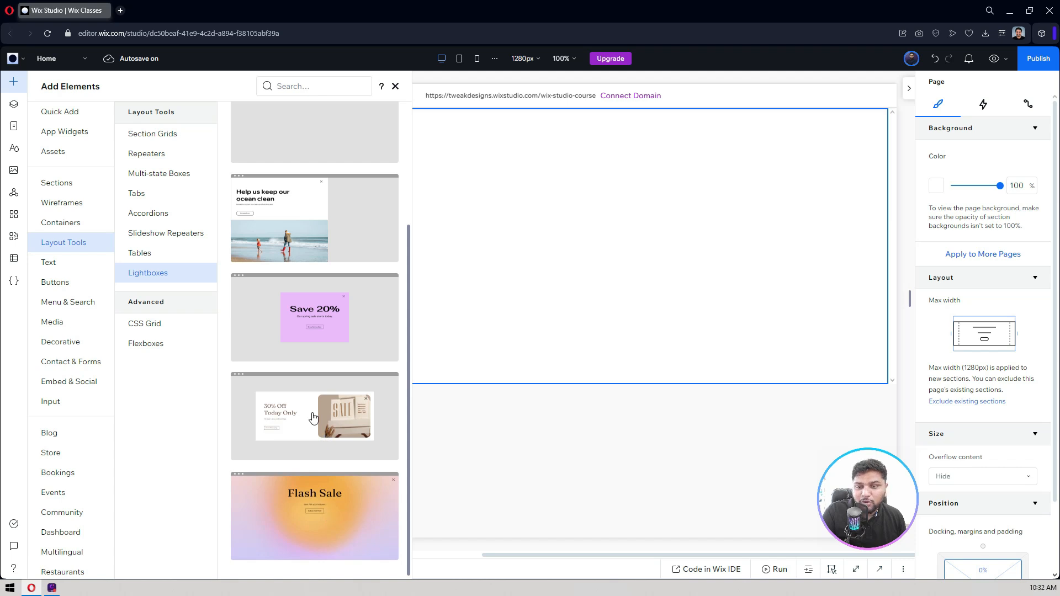
pyautogui.scroll(3, 313, 417)
pyautogui.moveTo(618, 214)
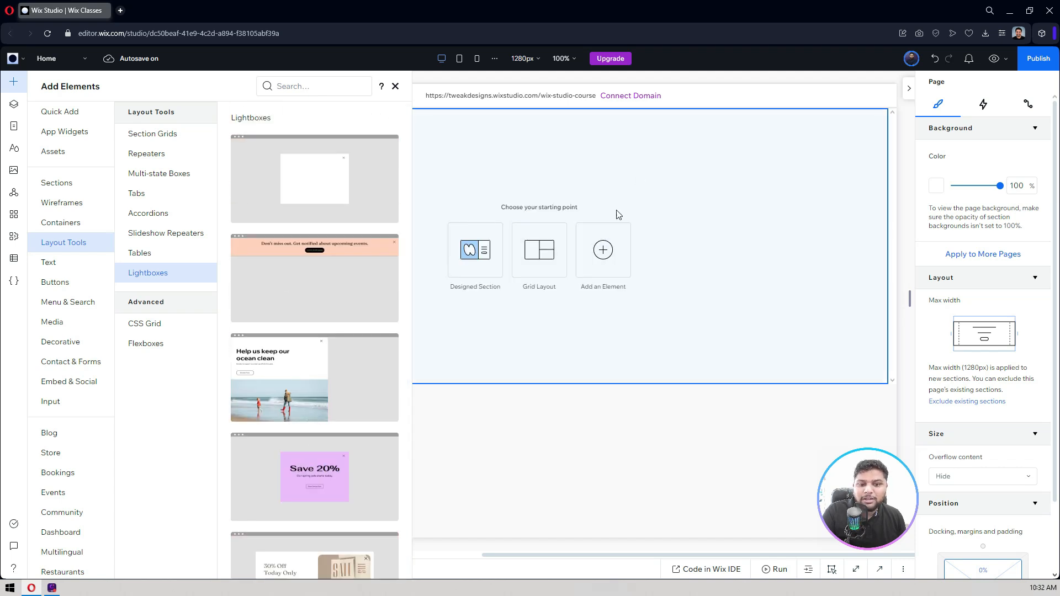
pyautogui.click(299, 181)
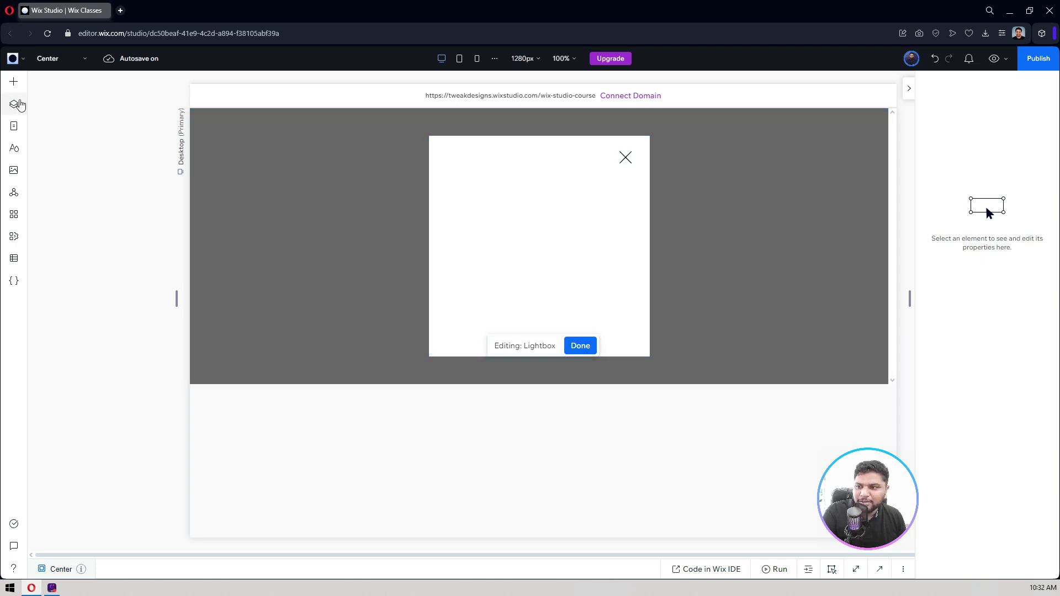
# Turn off automatic display on pages in the Center lightbox's trigger settings.
pyautogui.click(442, 165)
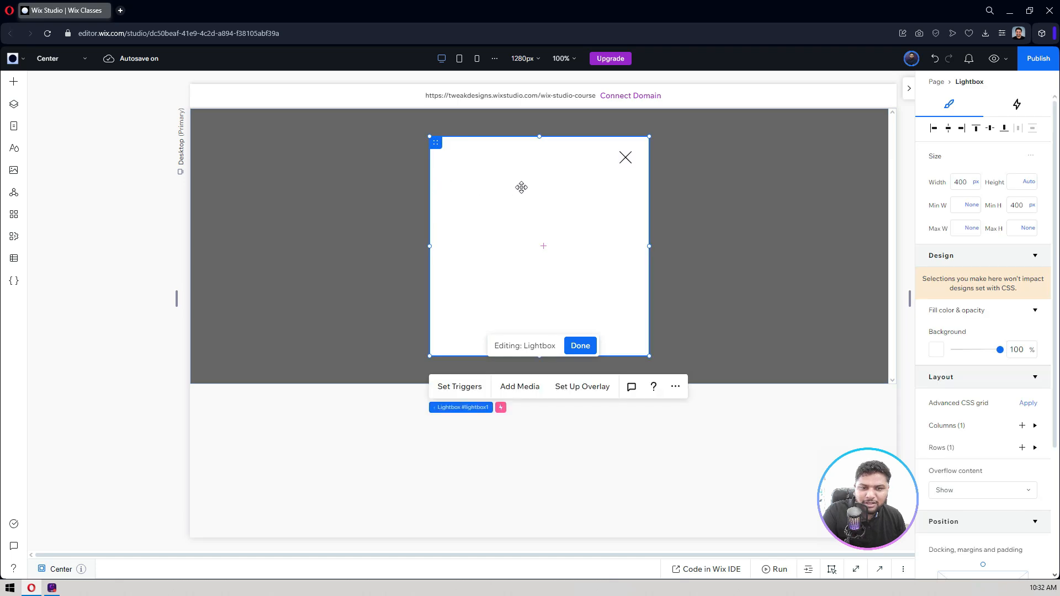
pyautogui.click(327, 188)
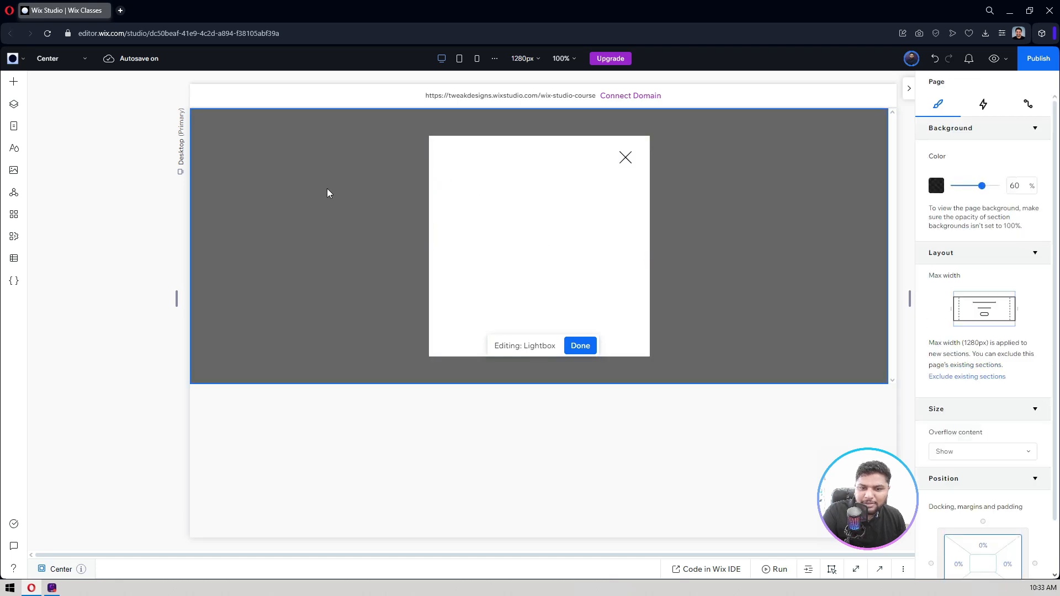
pyautogui.click(518, 196)
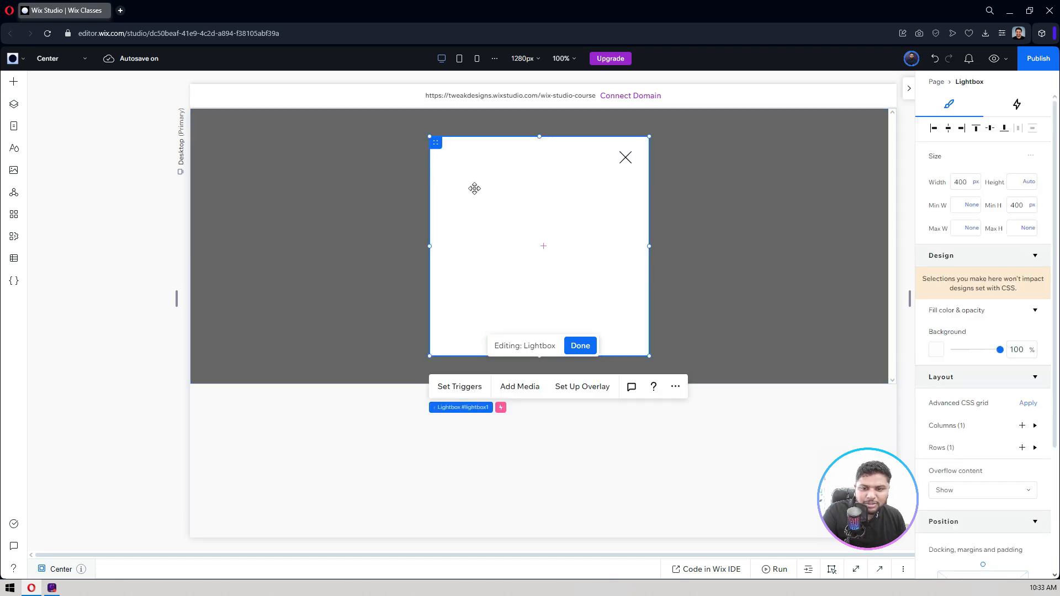
pyautogui.click(460, 387)
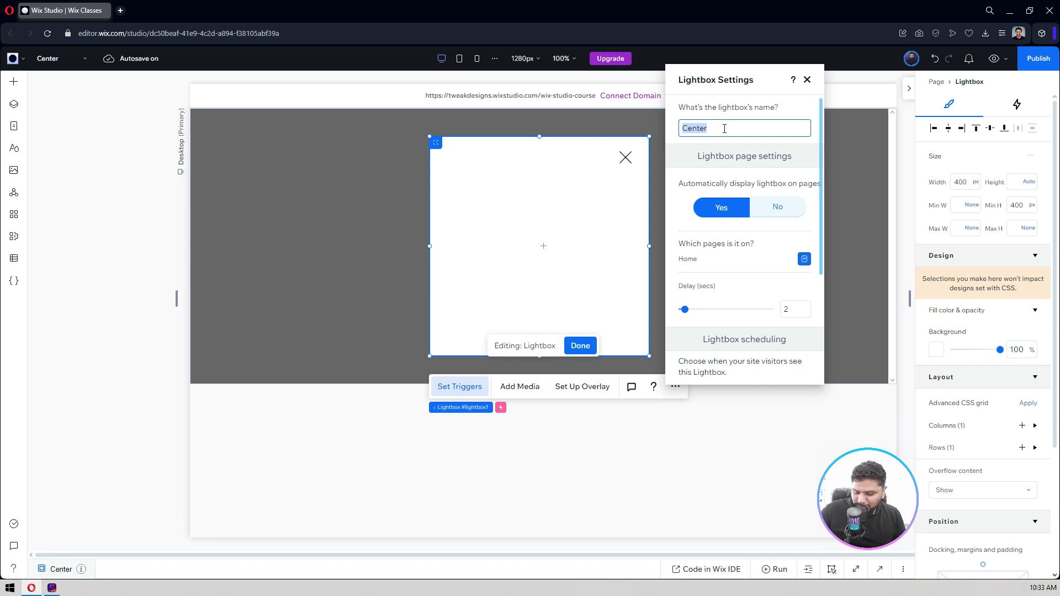
pyautogui.click(743, 114)
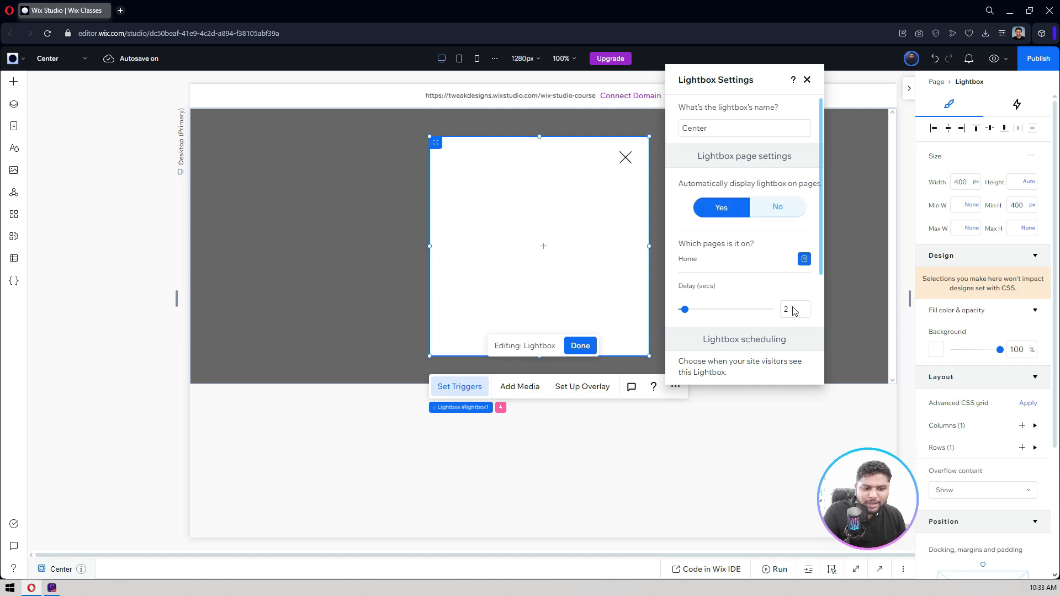
pyautogui.click(777, 210)
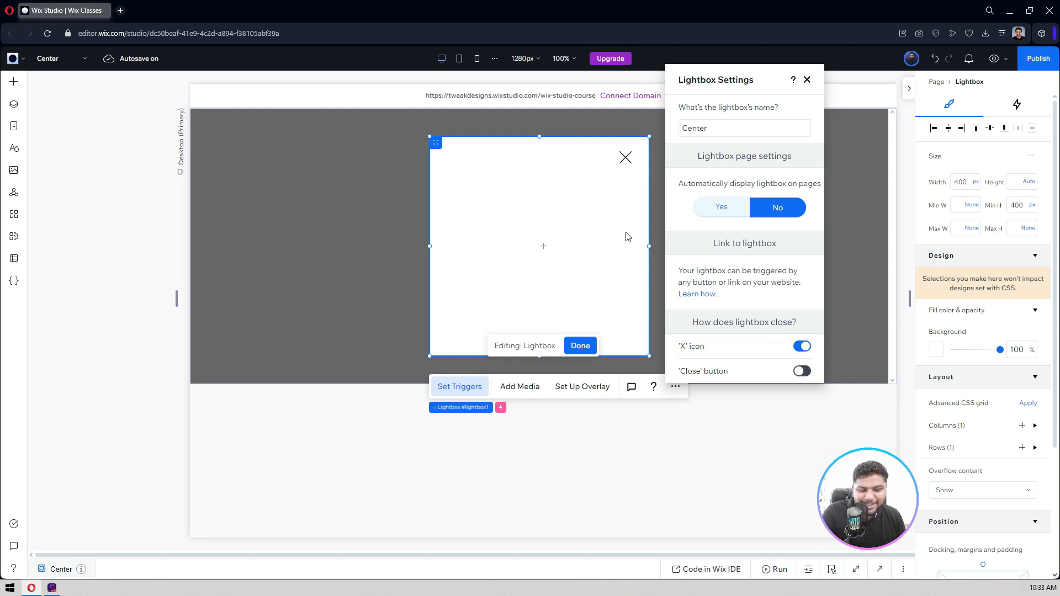
# Try the lightbox's 'Close' button option, then switch it off again and close the lightbox settings.
pyautogui.click(801, 372)
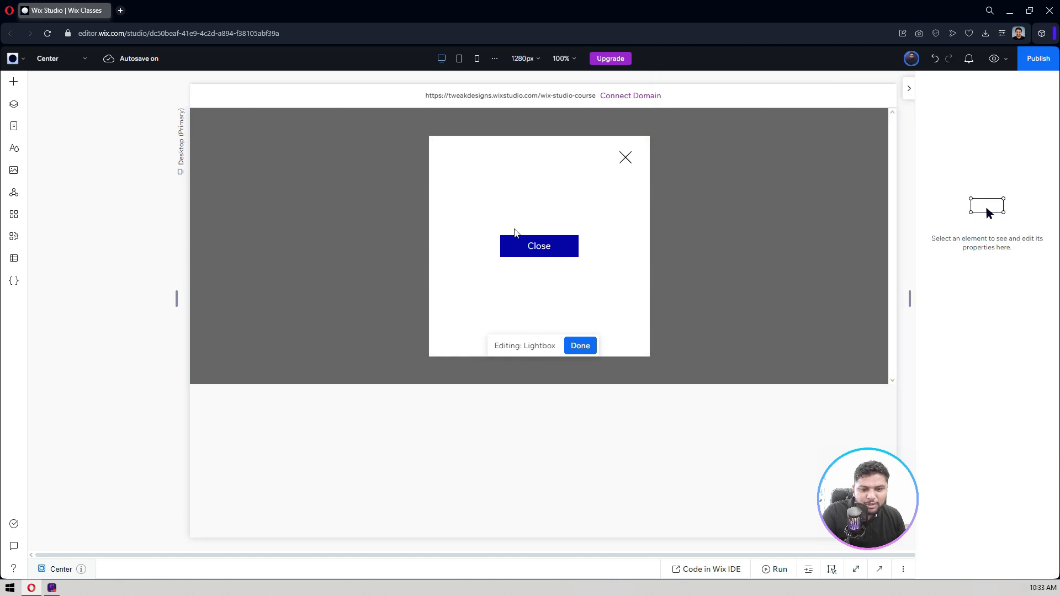
pyautogui.click(515, 238)
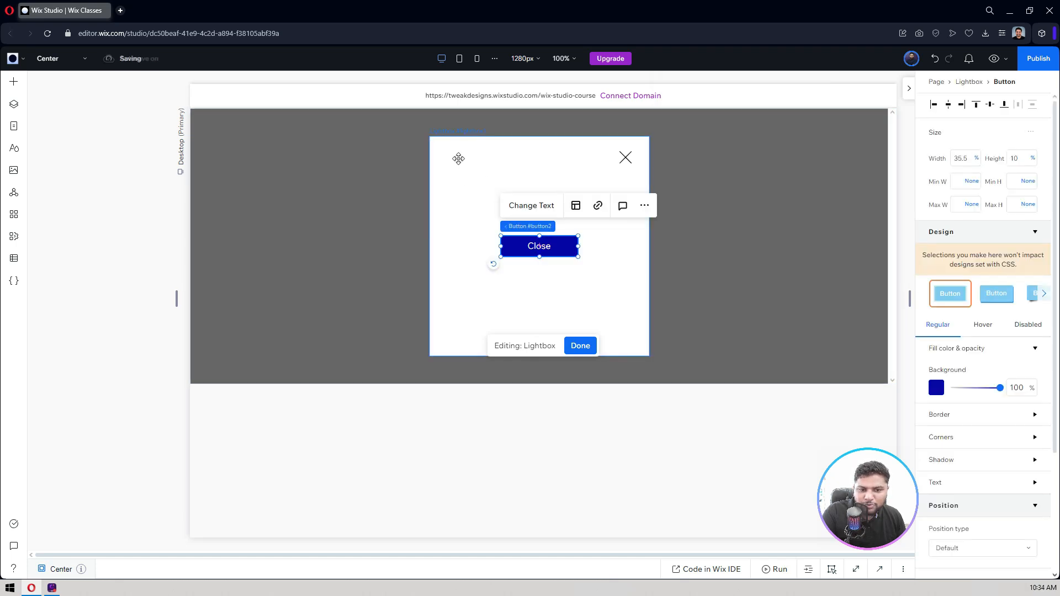
pyautogui.click(458, 159)
pyautogui.click(459, 387)
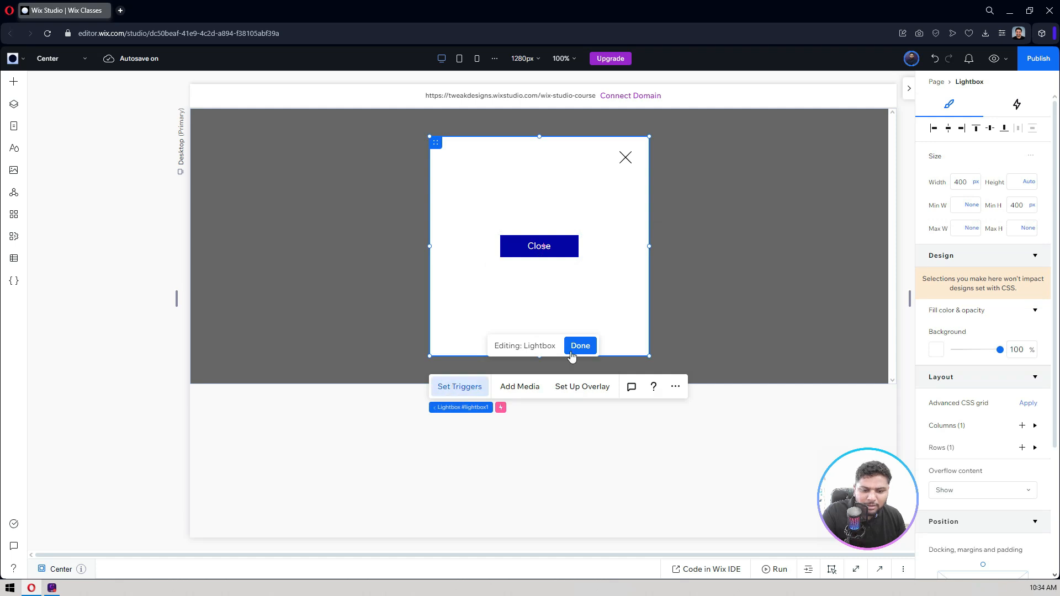
pyautogui.click(808, 374)
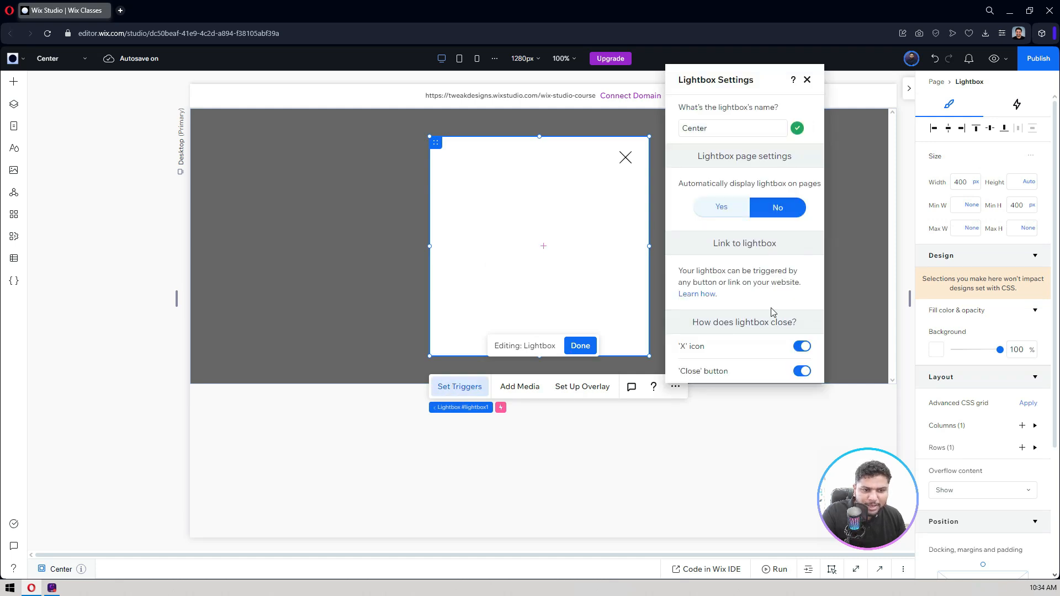
pyautogui.click(807, 80)
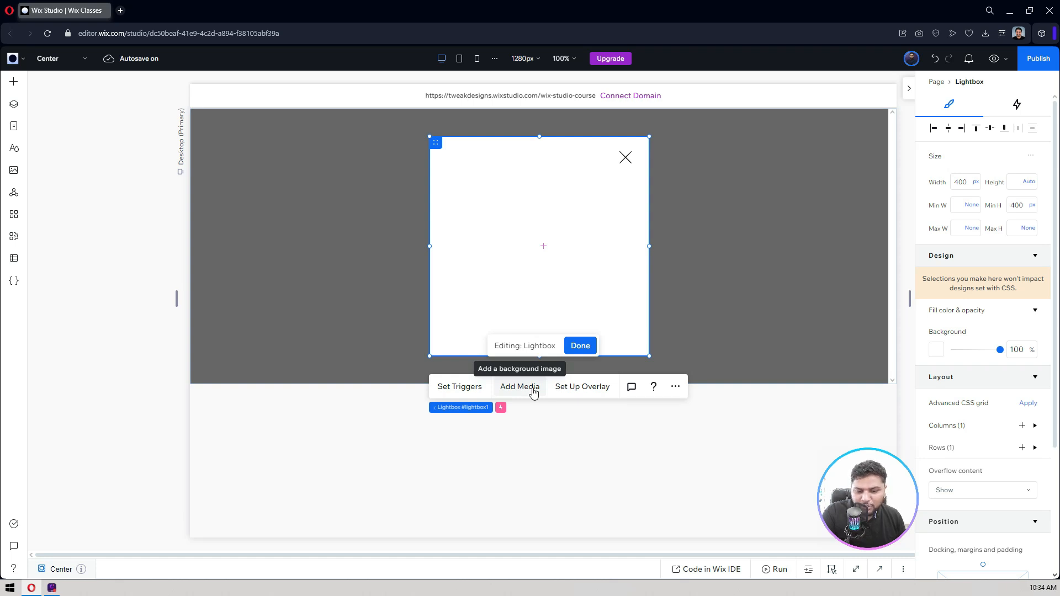
# Check the overlay settings for whether clicking the overlay closes the lightbox.
pyautogui.click(594, 388)
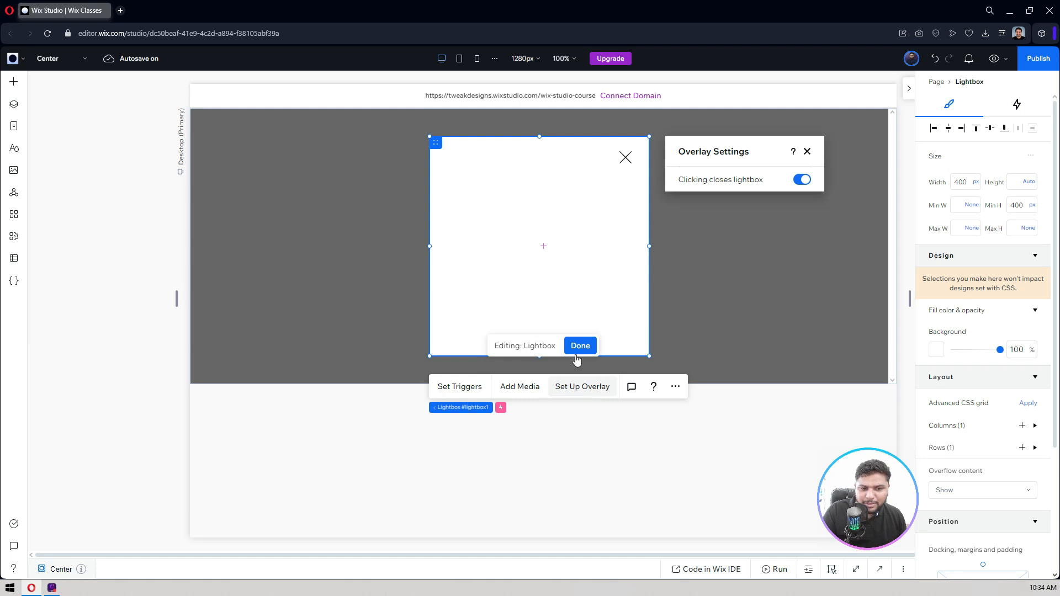
pyautogui.click(808, 152)
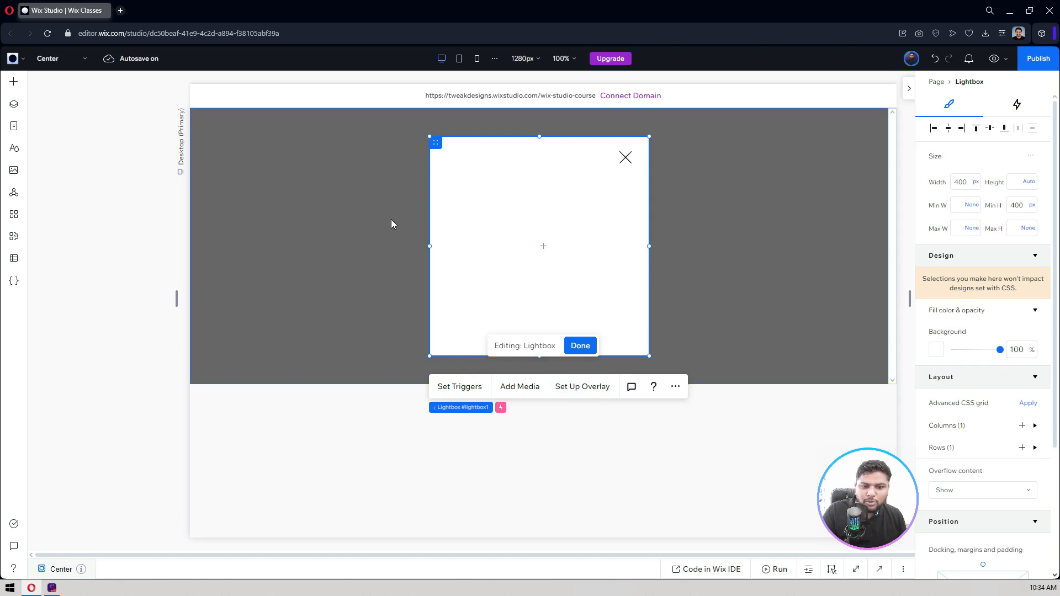
# Quick-add a paragraph text element inside the lightbox.
pyautogui.rightClick(467, 163)
pyautogui.moveTo(583, 493)
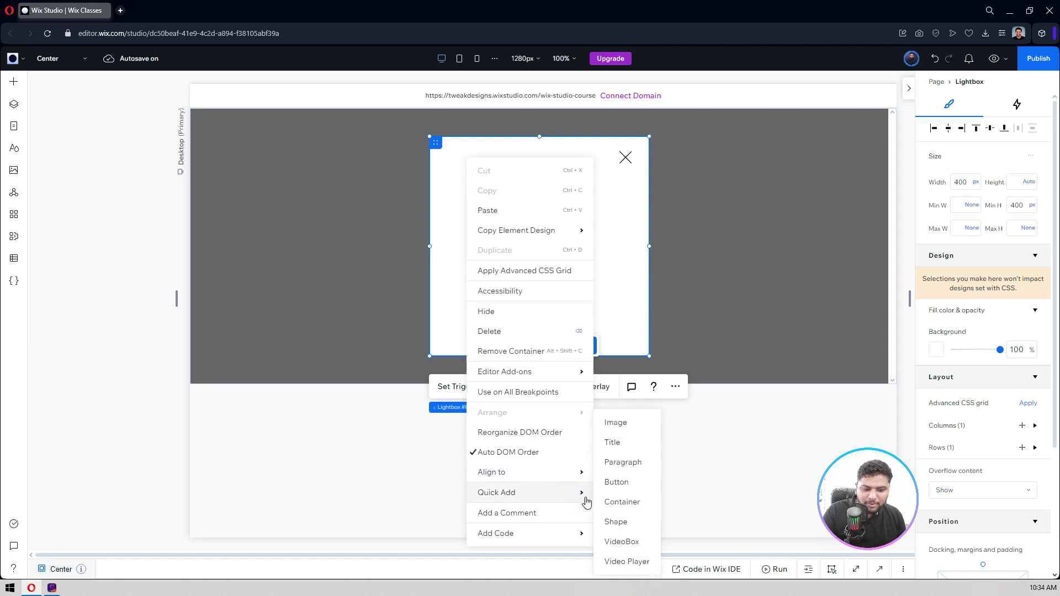
pyautogui.click(620, 460)
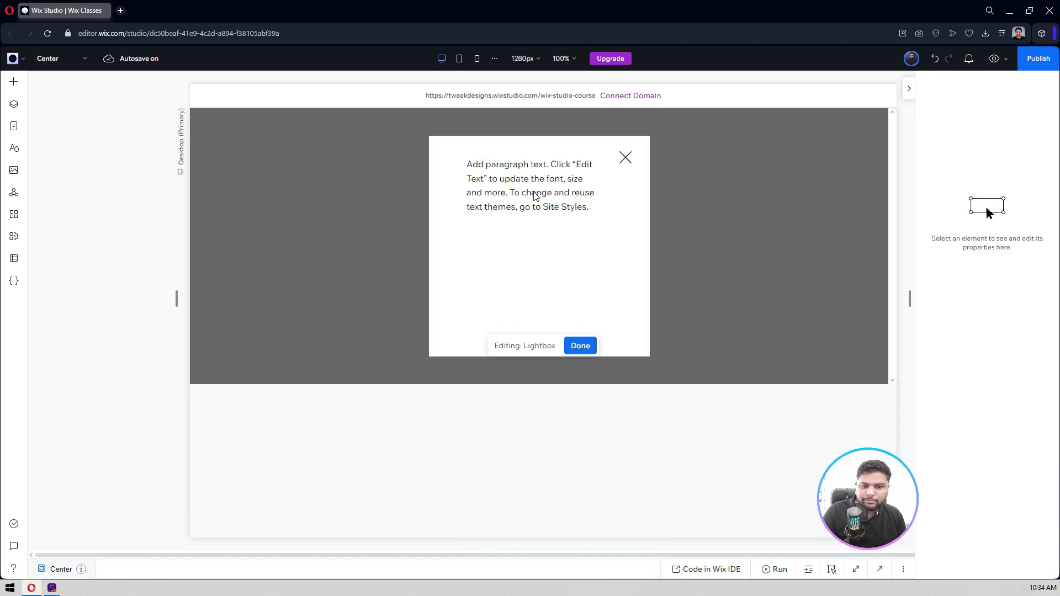
# Widen the lightbox paragraph leftward to about 68.3% and apply the Paragraph 3 style to it.
pyautogui.click(534, 197)
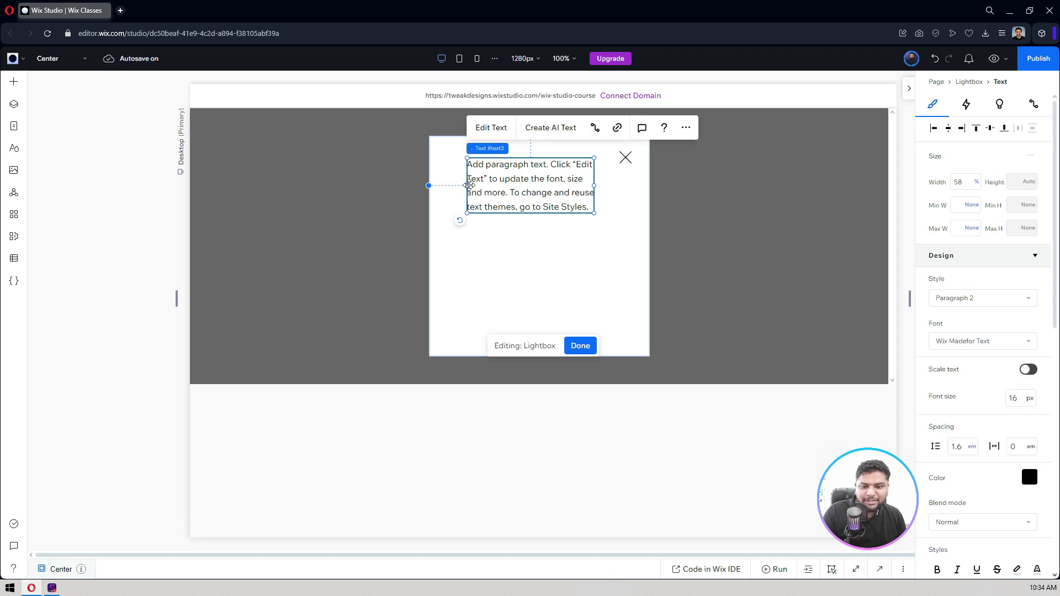
pyautogui.moveTo(467, 186); pyautogui.dragTo(445, 186)
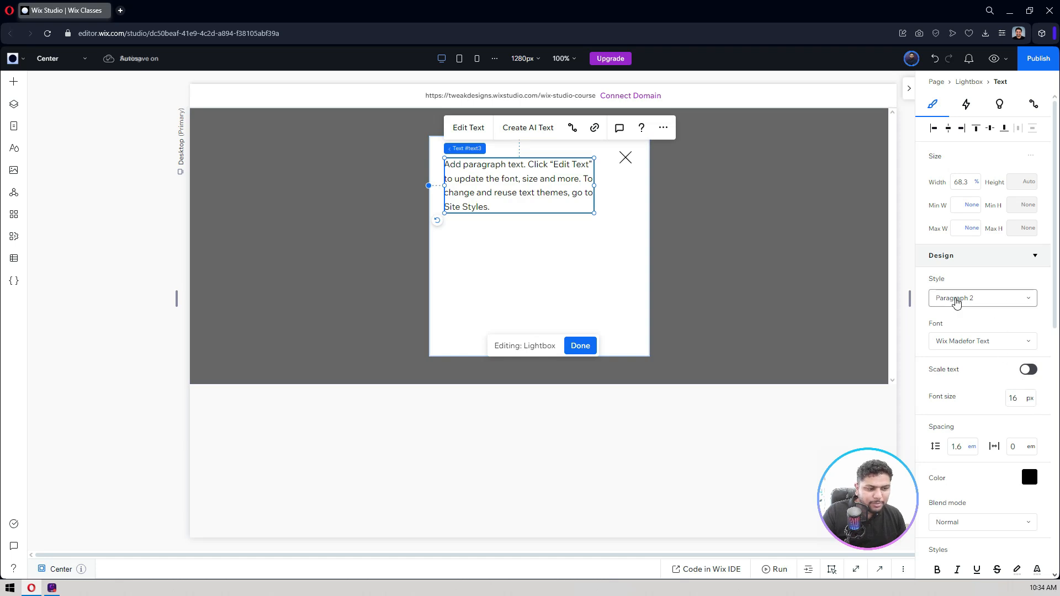
pyautogui.click(994, 299)
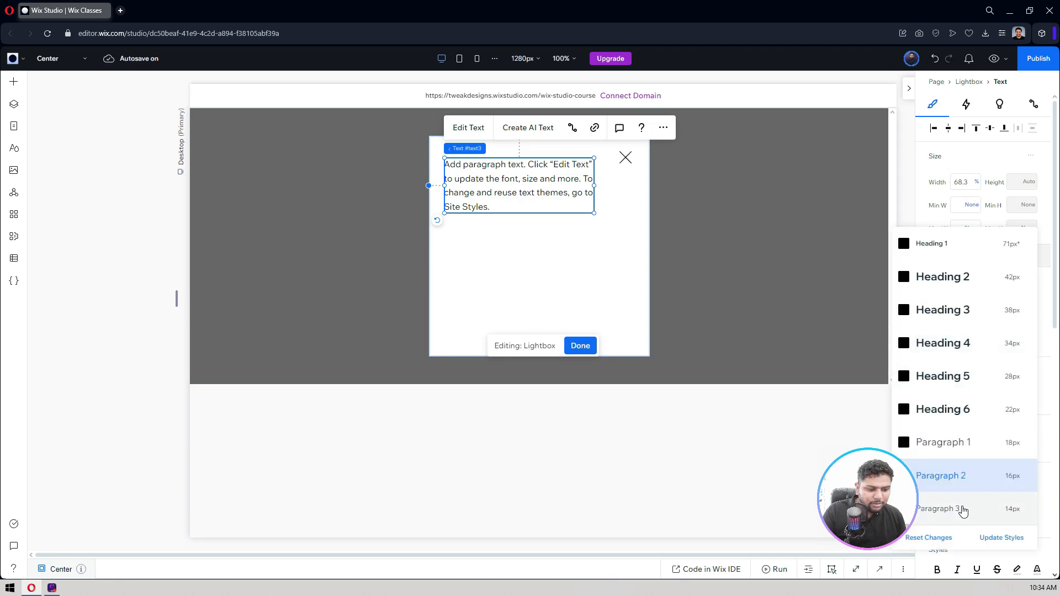
pyautogui.click(963, 512)
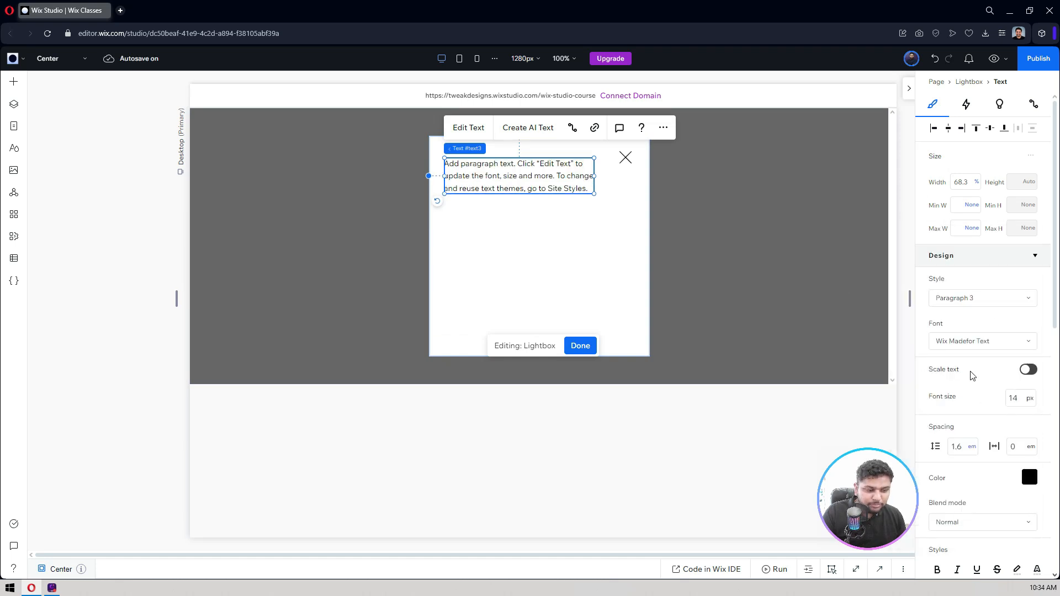
# Move the paragraph down to about a 19% top margin, extend its width toward the lightbox's right edge, and finish editing the lightbox.
pyautogui.moveTo(538, 180); pyautogui.dragTo(539, 200)
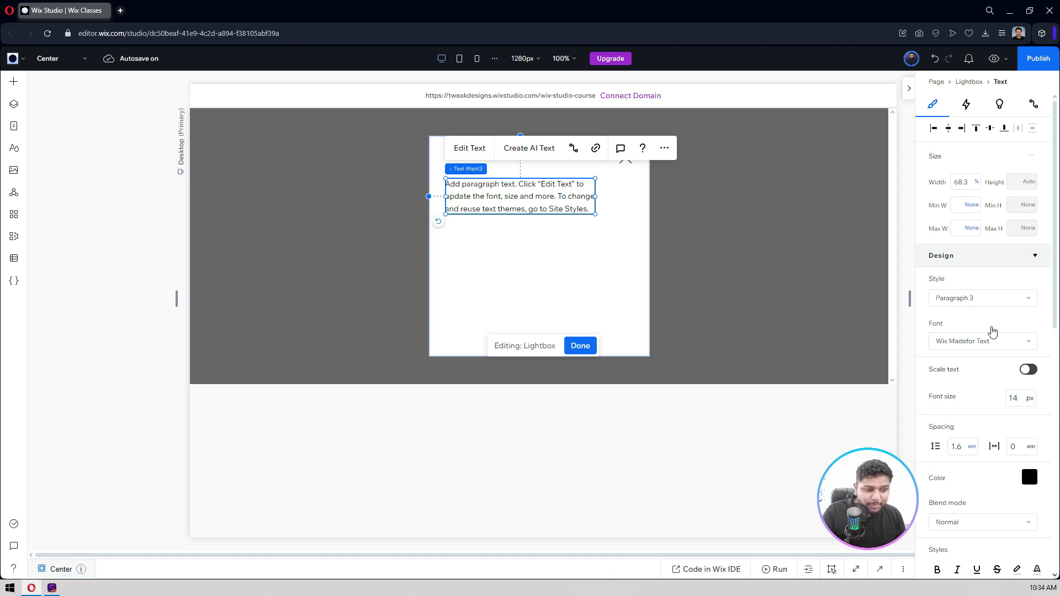
pyautogui.scroll(-8, 983, 326)
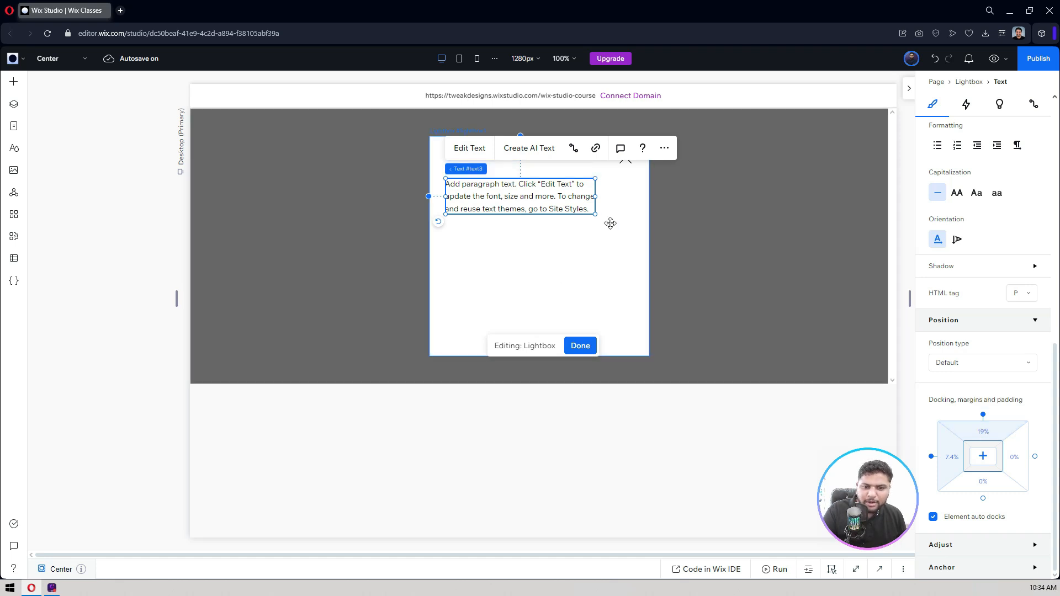
pyautogui.moveTo(594, 198); pyautogui.dragTo(632, 199)
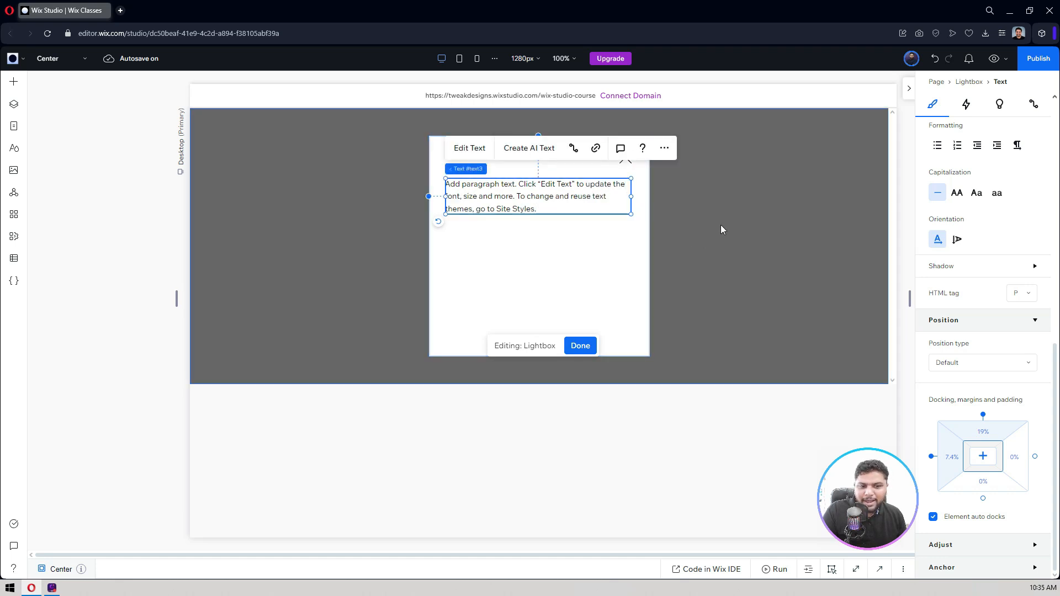
pyautogui.click(571, 347)
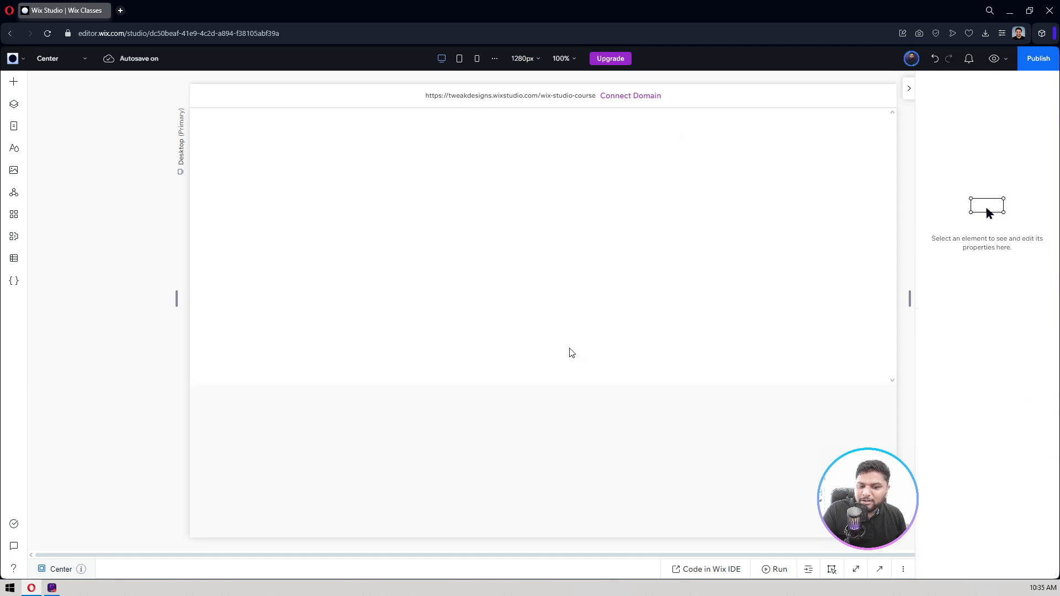
# Quick-add a button near the upper edge of the Home page's blank section.
pyautogui.click(312, 185)
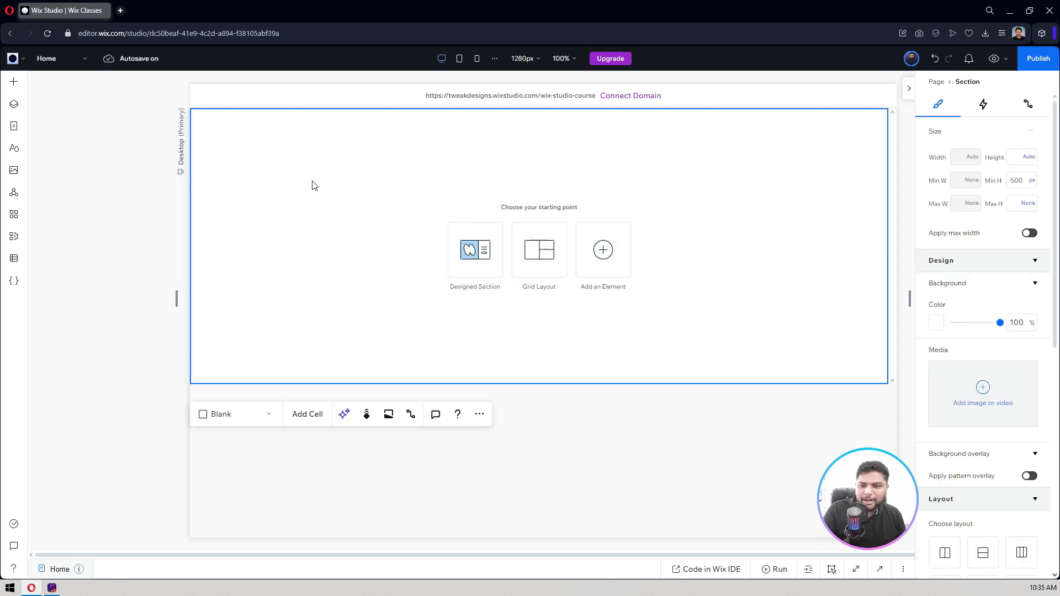
pyautogui.rightClick(308, 115)
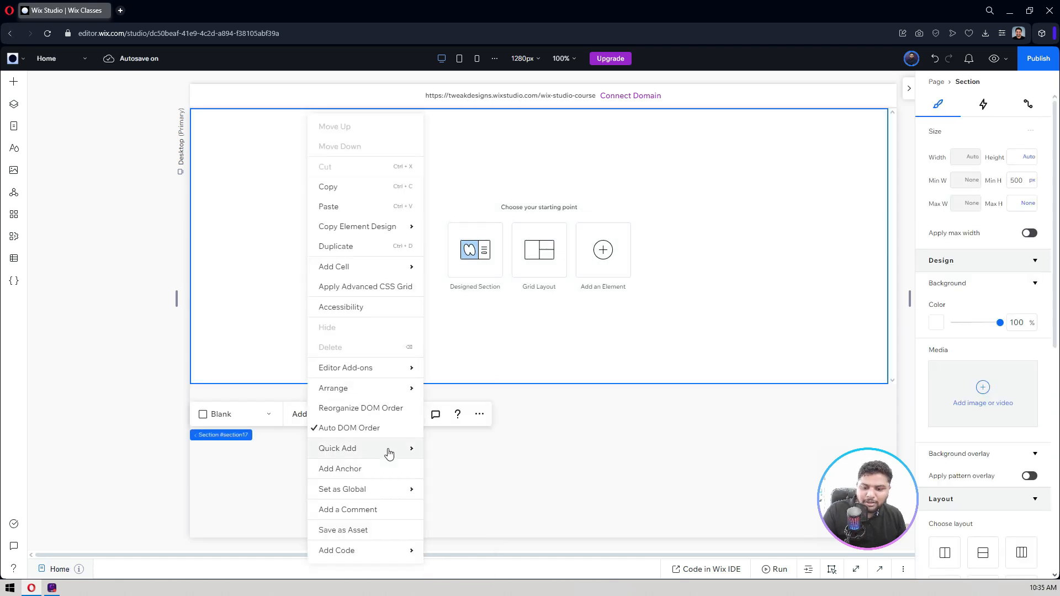
pyautogui.moveTo(389, 450)
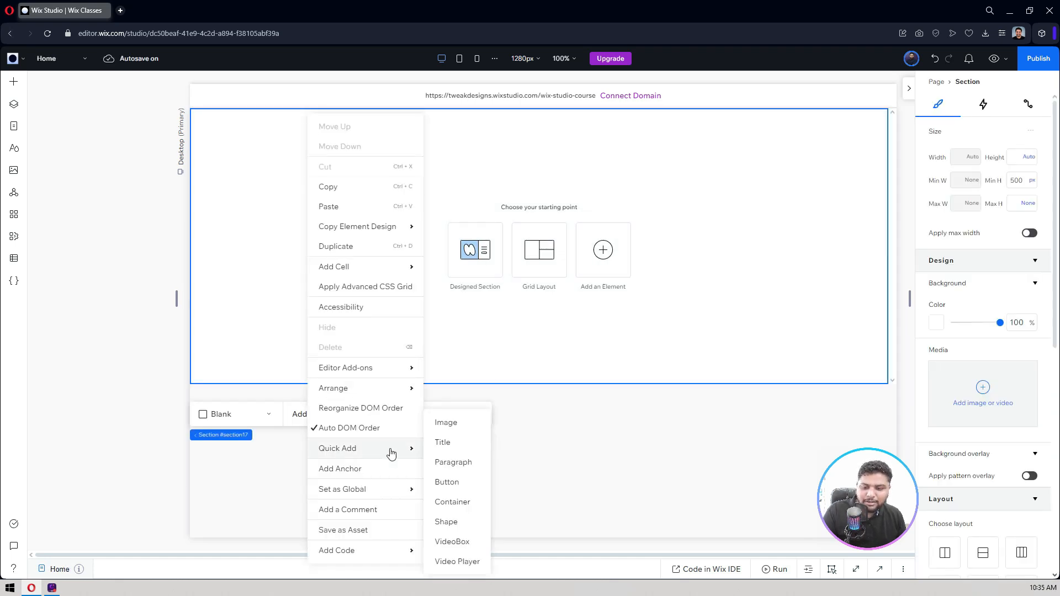
pyautogui.click(454, 483)
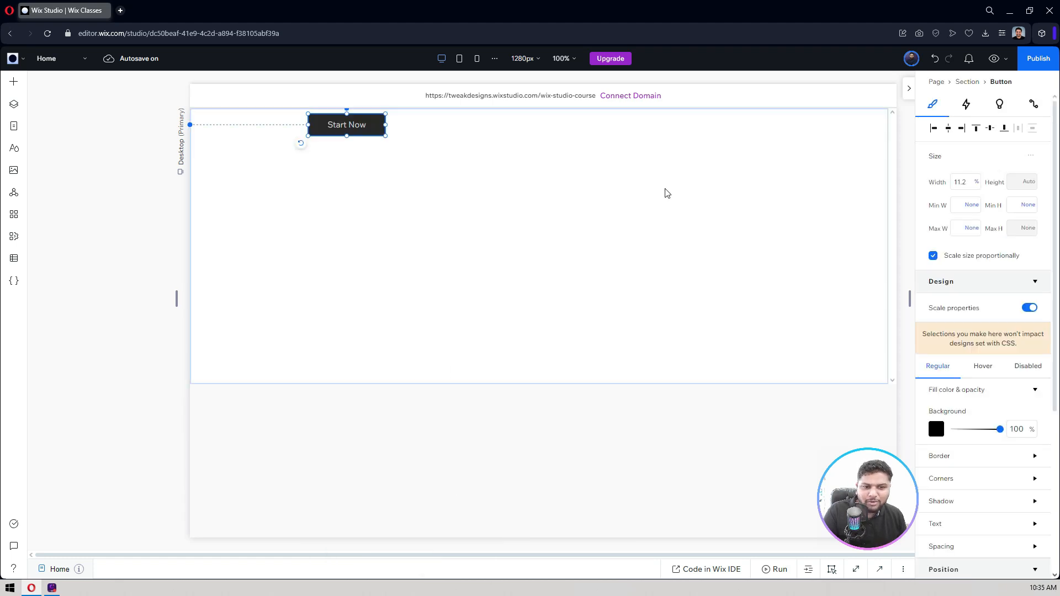
pyautogui.click(601, 146)
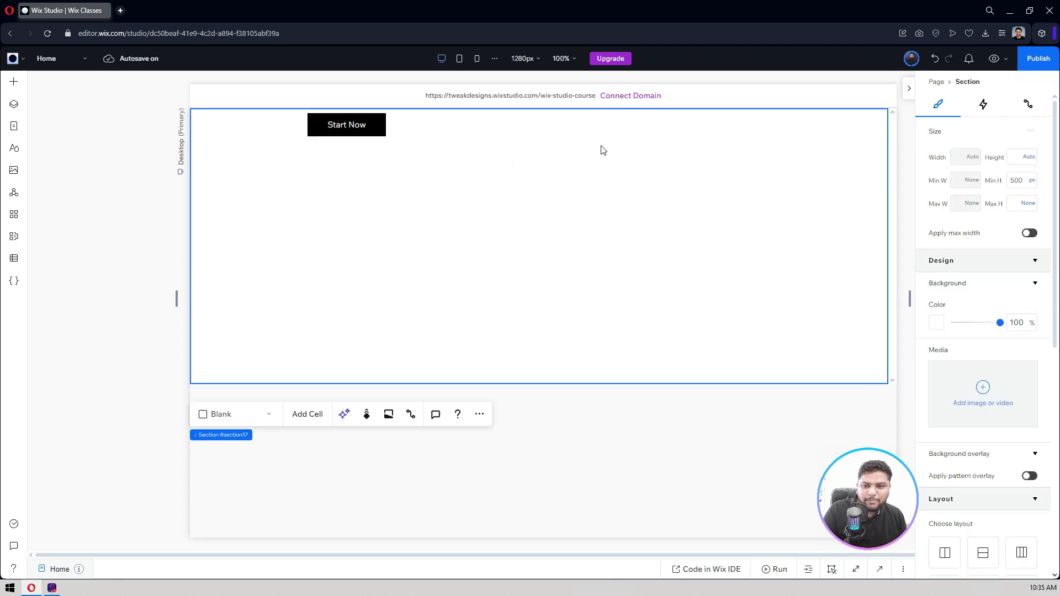
pyautogui.rightClick(527, 208)
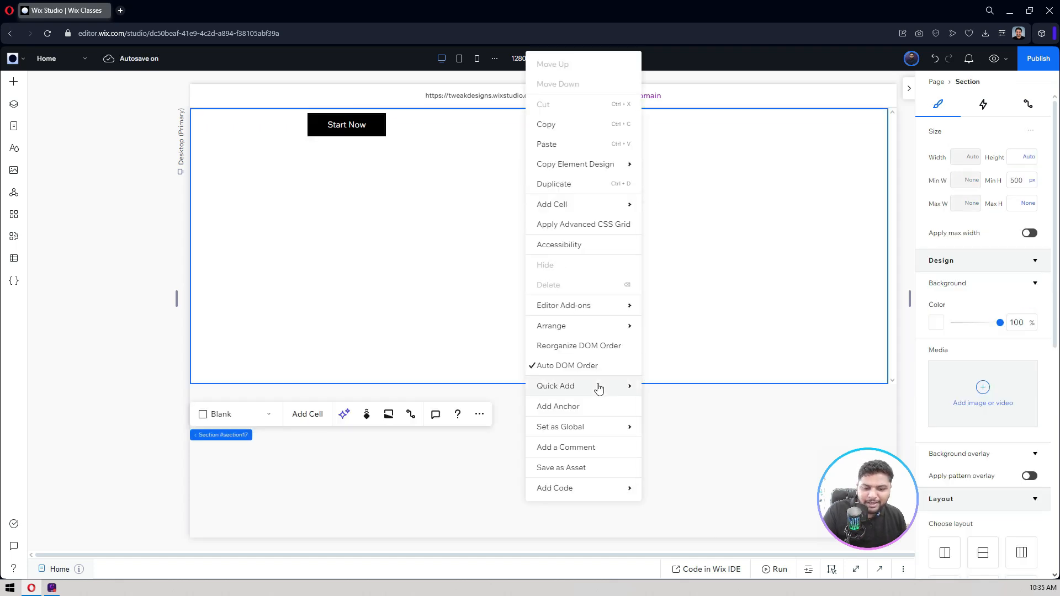
pyautogui.moveTo(600, 388)
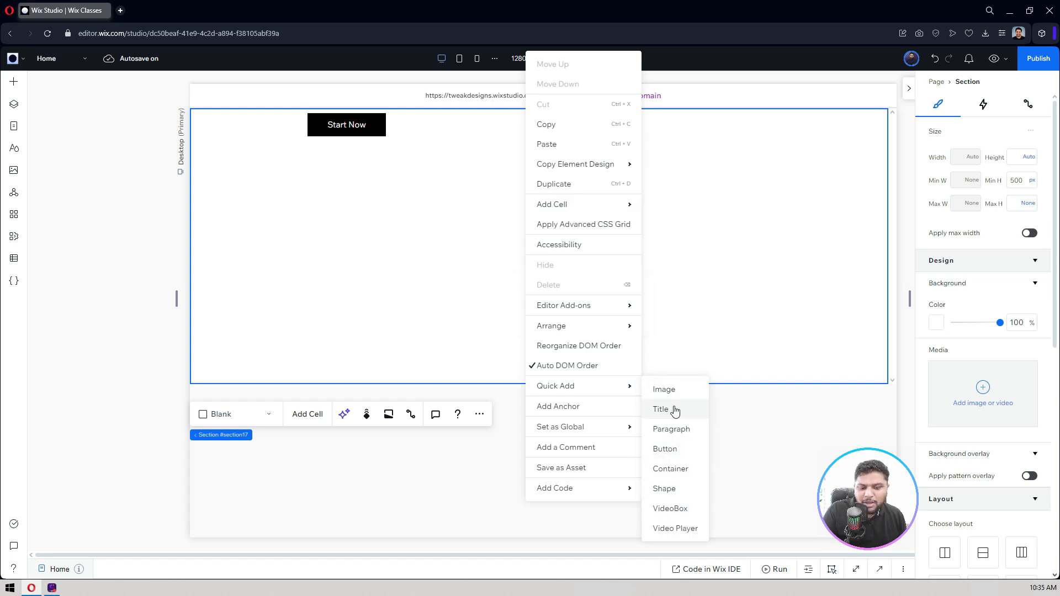
pyautogui.click(386, 251)
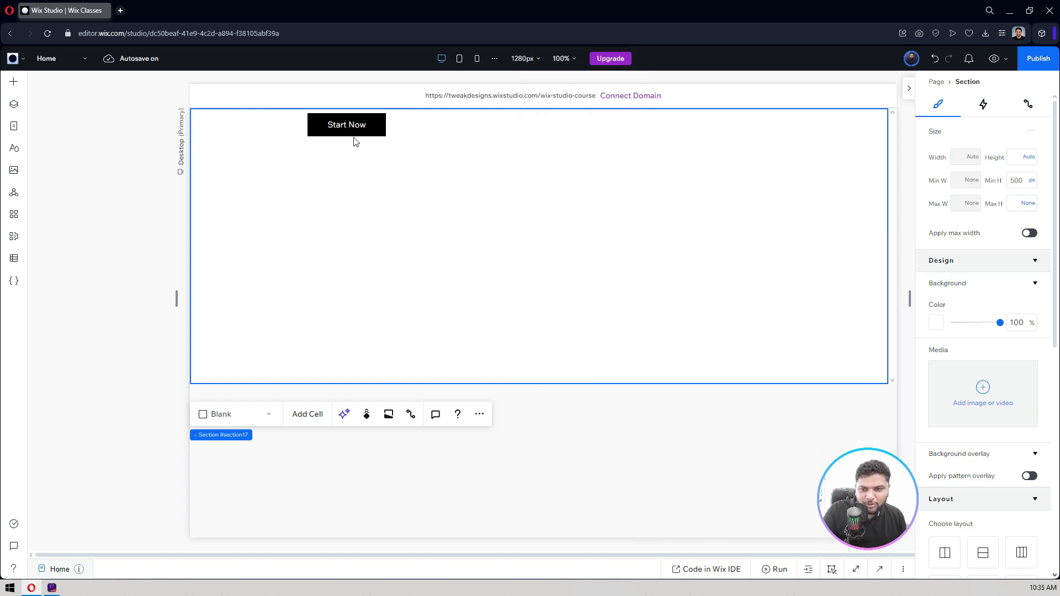
# Move the Start Now button lower to the section's horizontal centre and link it to the Center lightbox.
pyautogui.click(353, 131)
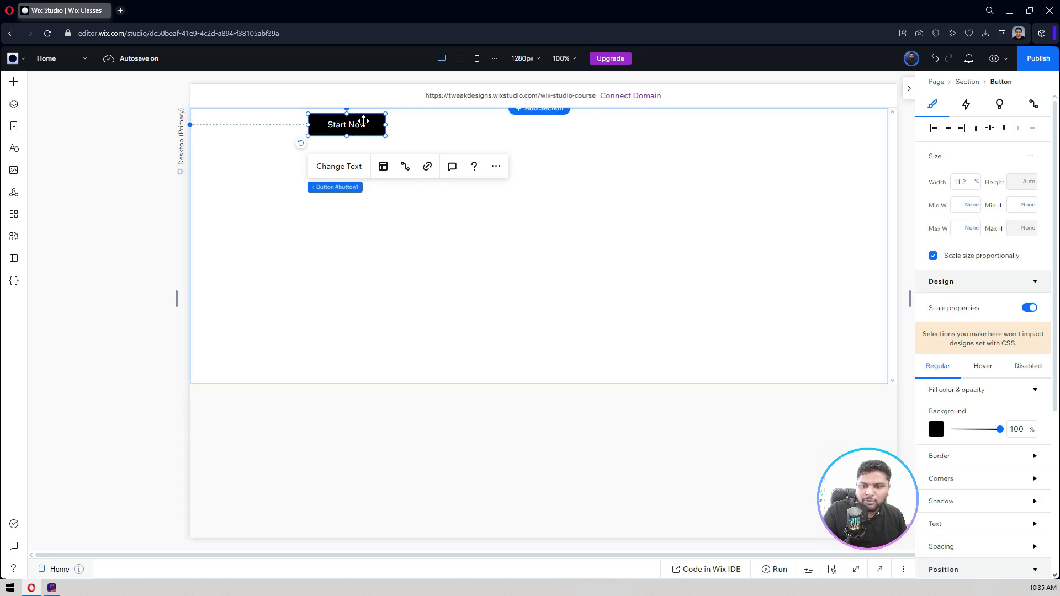
pyautogui.moveTo(353, 132); pyautogui.dragTo(558, 210)
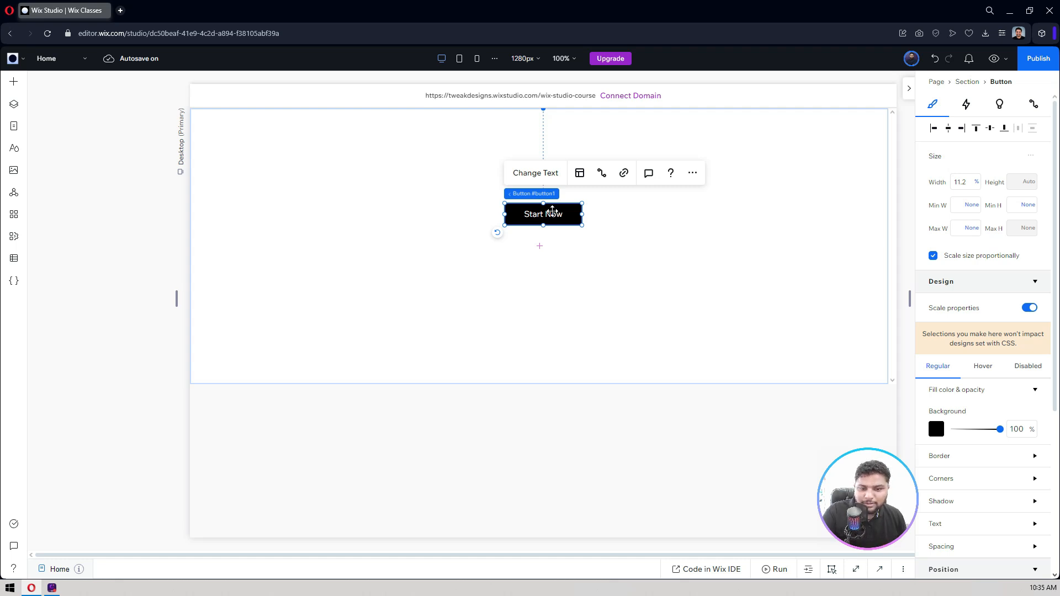
pyautogui.click(624, 175)
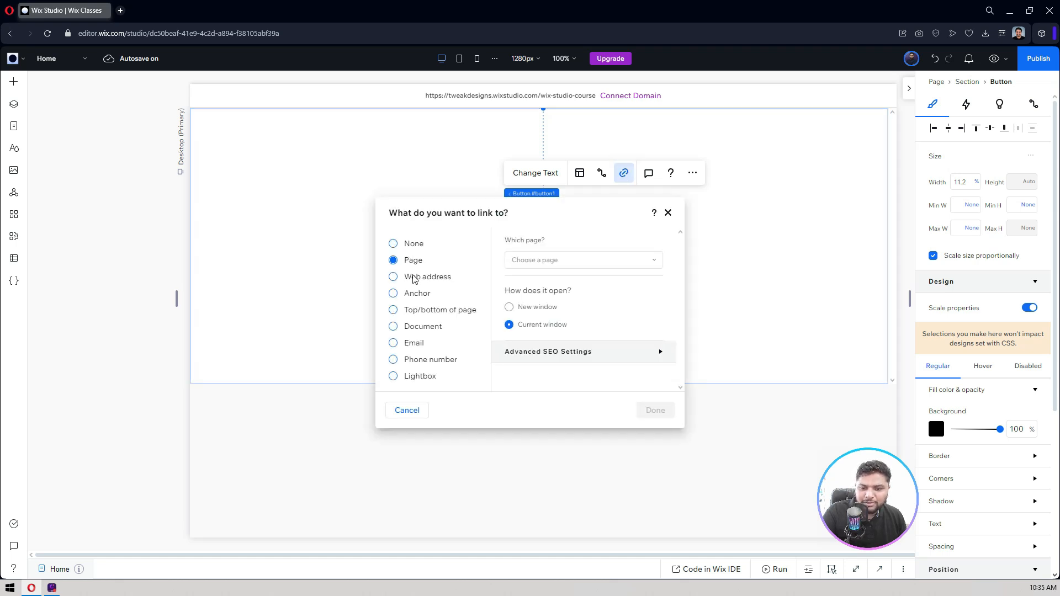
pyautogui.click(418, 380)
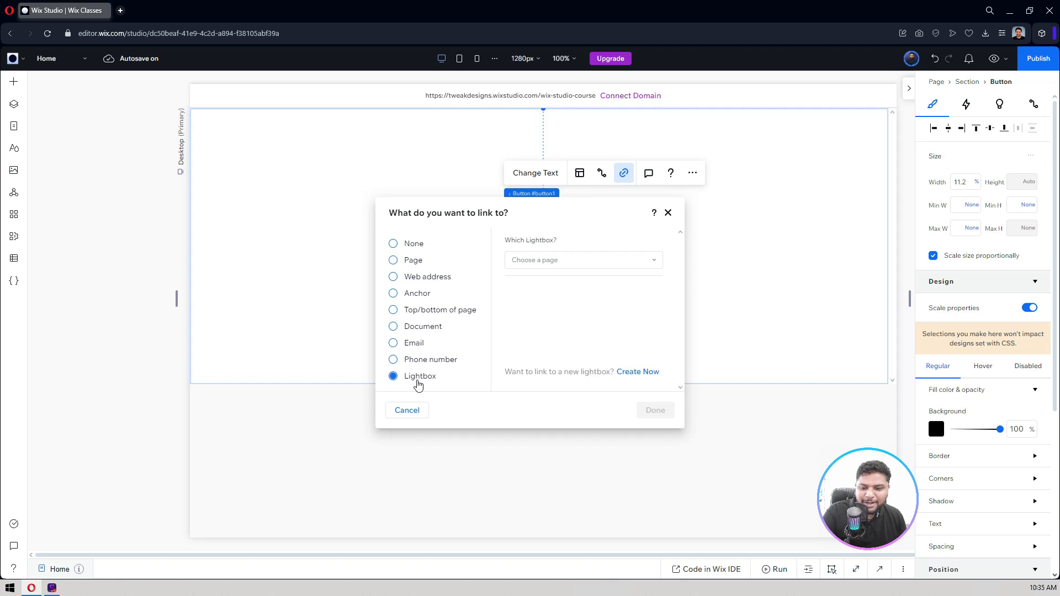
pyautogui.click(547, 262)
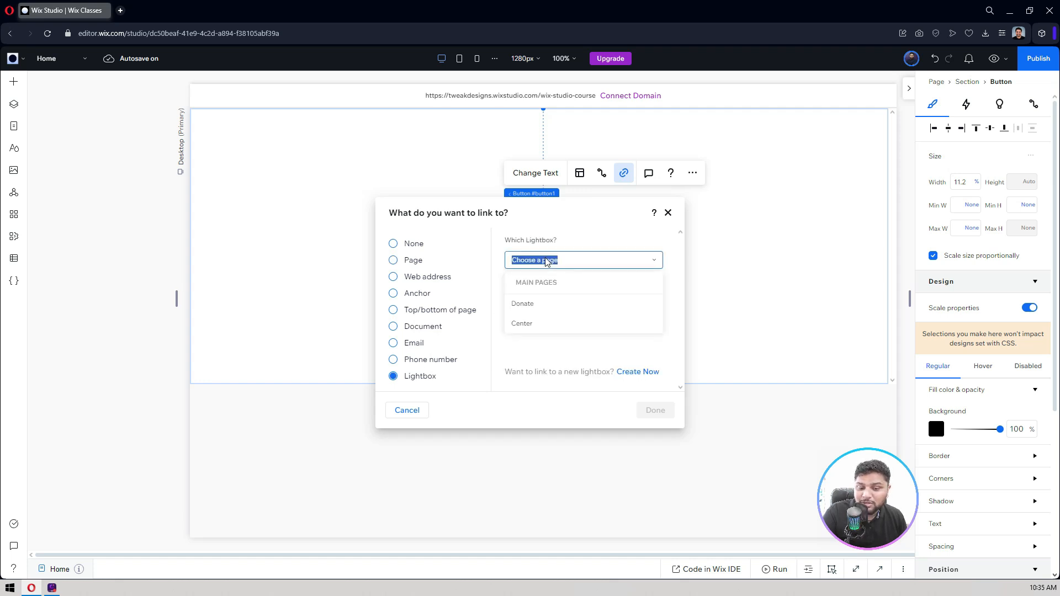
pyautogui.click(545, 324)
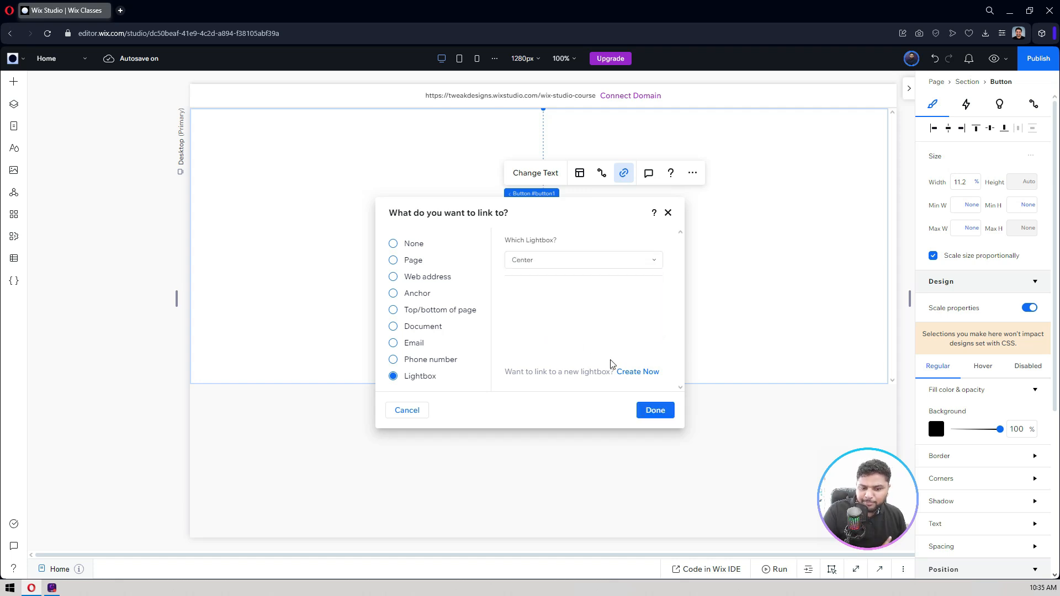
pyautogui.click(665, 411)
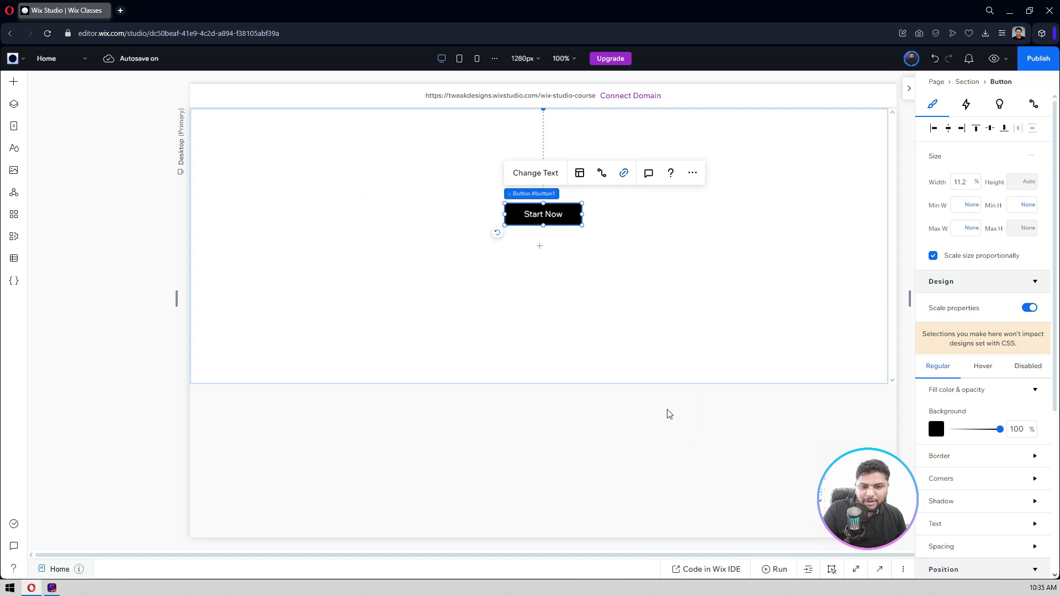
# Preview the site, test opening and closing the lightbox twice from the Start Now button, and return to editing.
pyautogui.click(995, 59)
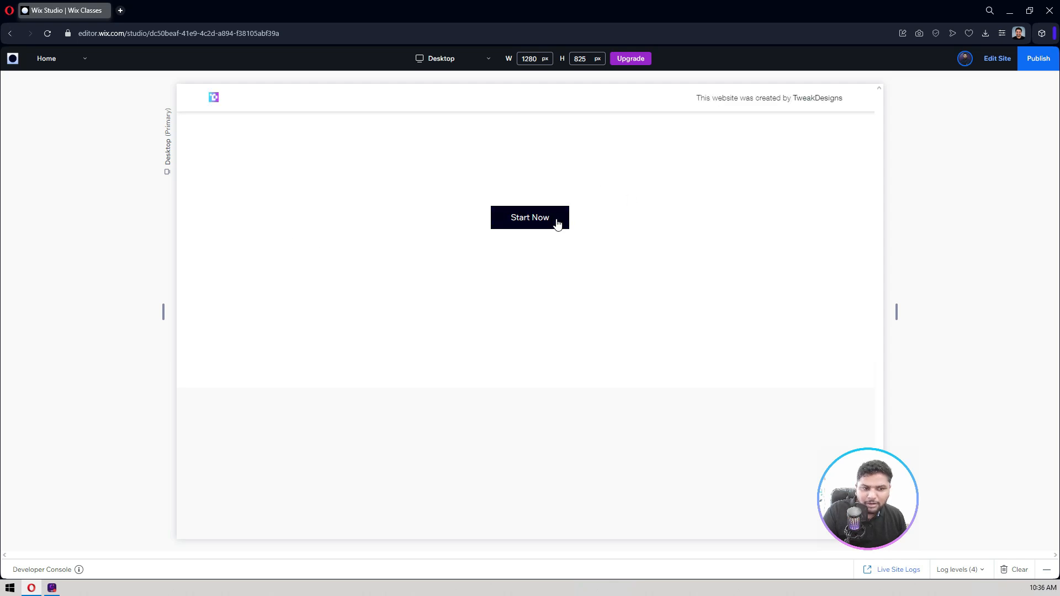
pyautogui.click(550, 216)
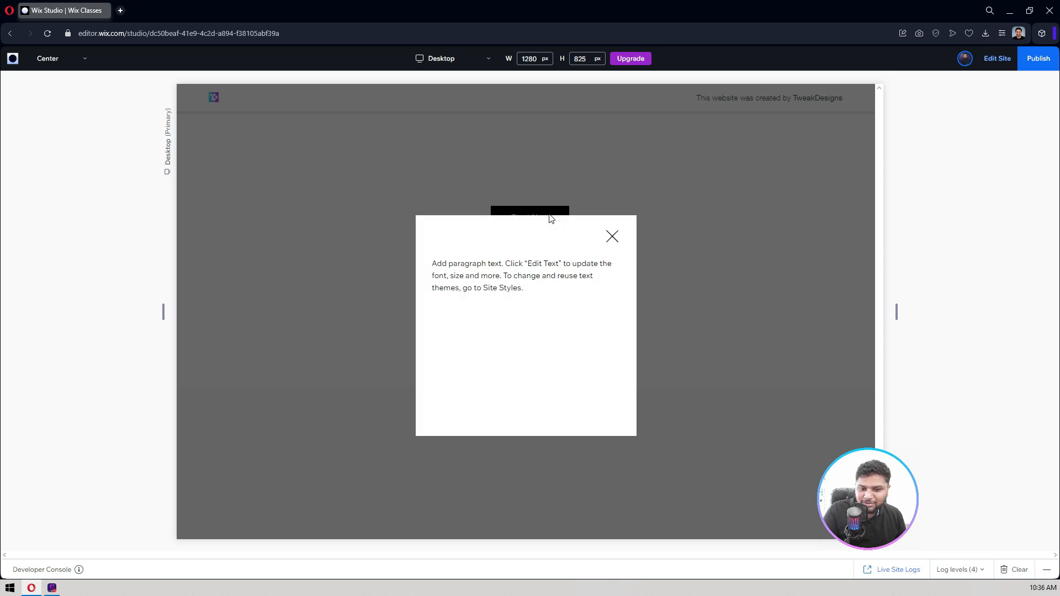
pyautogui.click(612, 236)
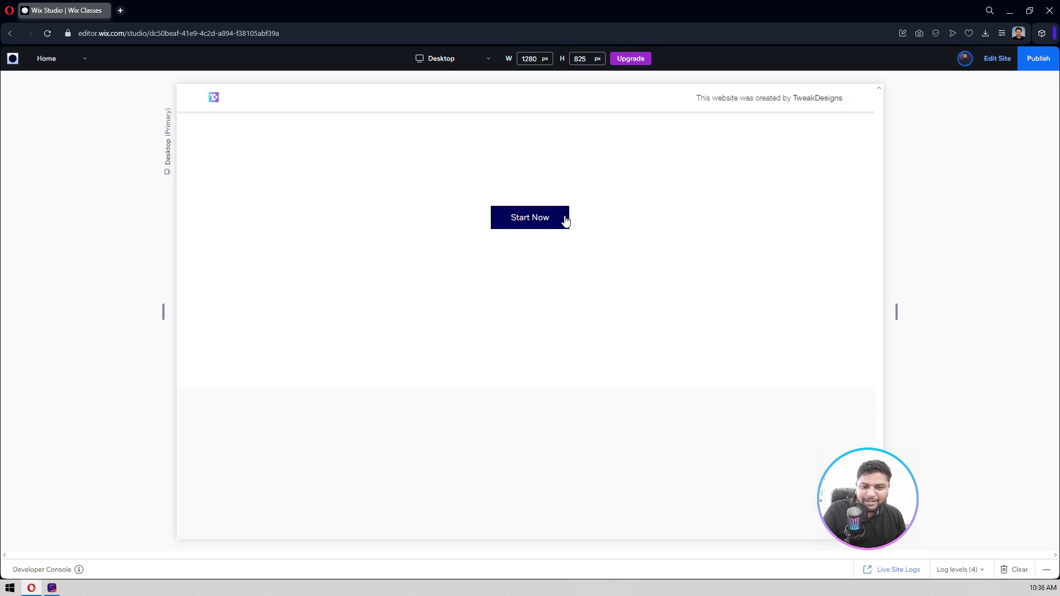
pyautogui.click(566, 221)
pyautogui.click(613, 237)
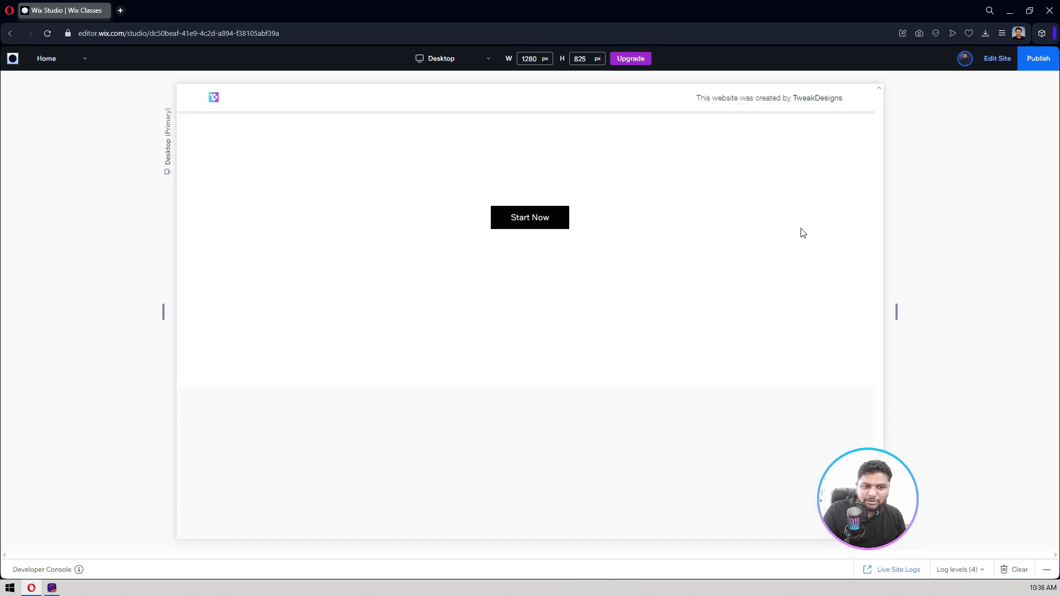
pyautogui.click(1003, 59)
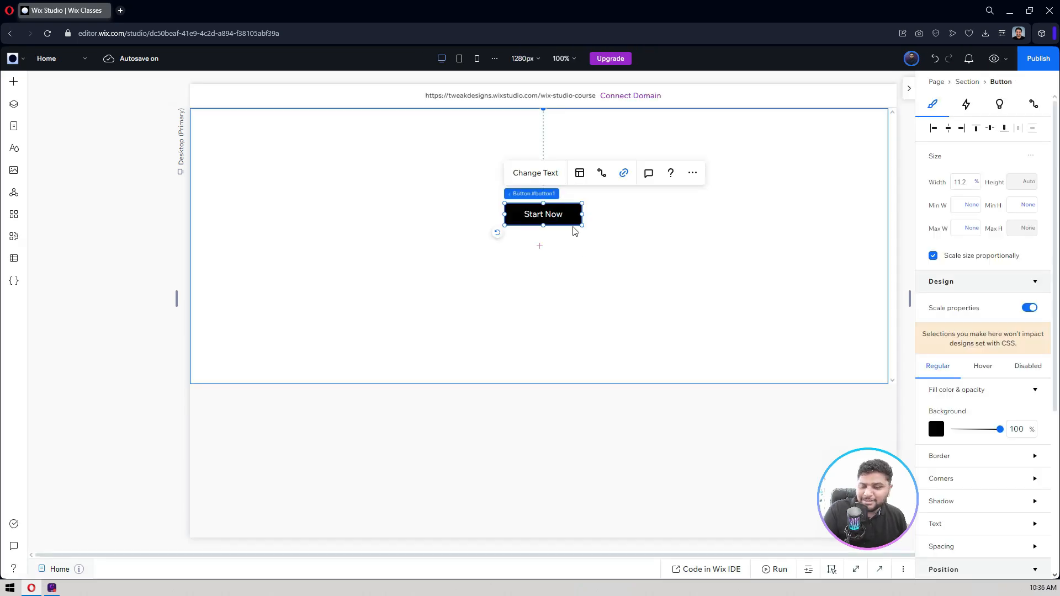
# Open the Center lightbox for editing and set its page background to the light peach theme color #FFE9DF at 40% opacity.
pyautogui.click(66, 58)
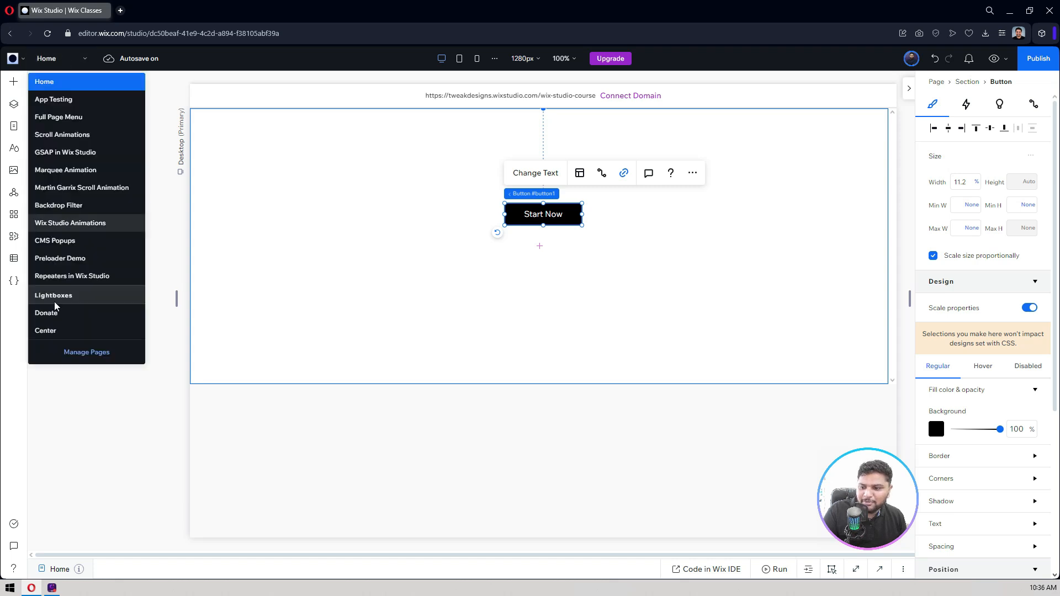
pyautogui.click(55, 64)
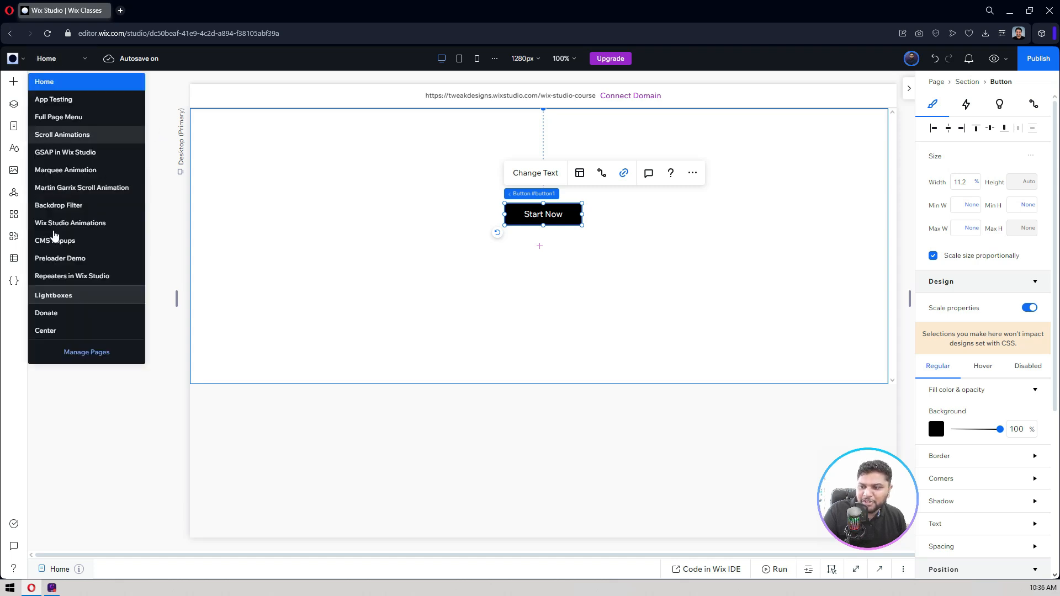
pyautogui.click(65, 327)
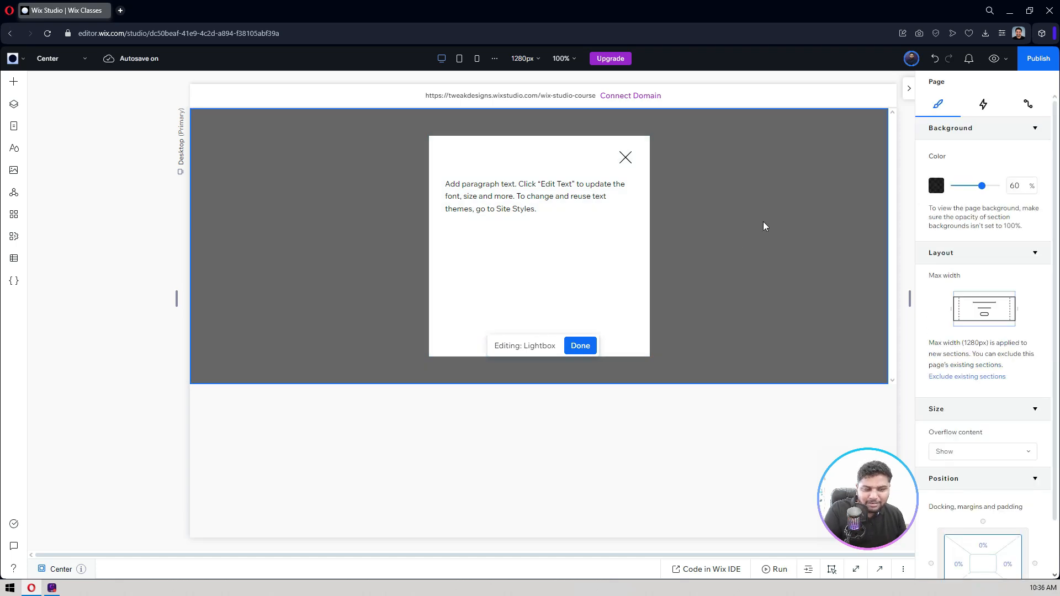
pyautogui.click(936, 186)
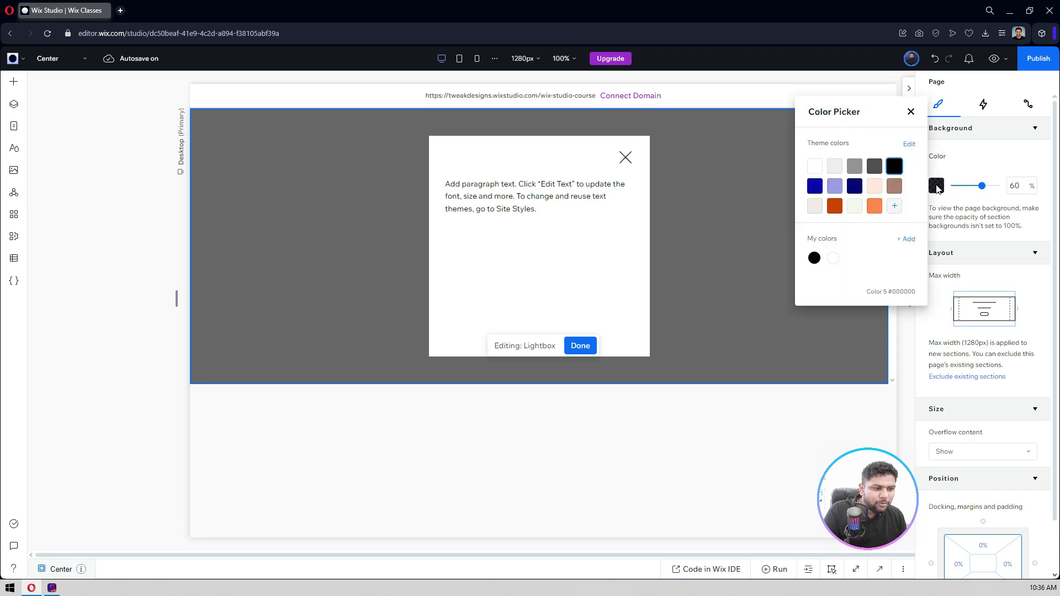
pyautogui.click(874, 186)
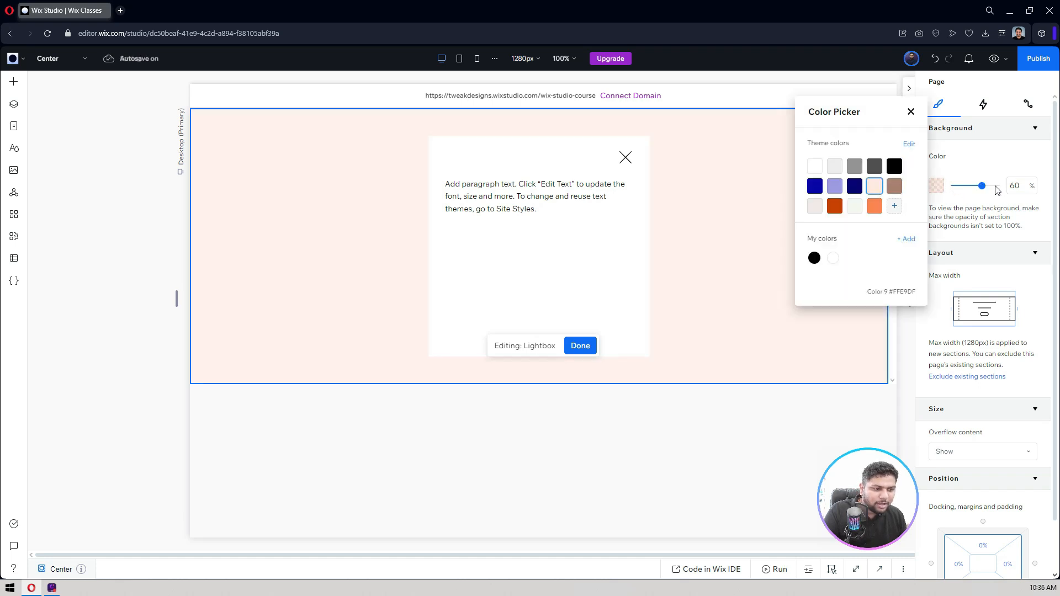
pyautogui.click(1016, 187)
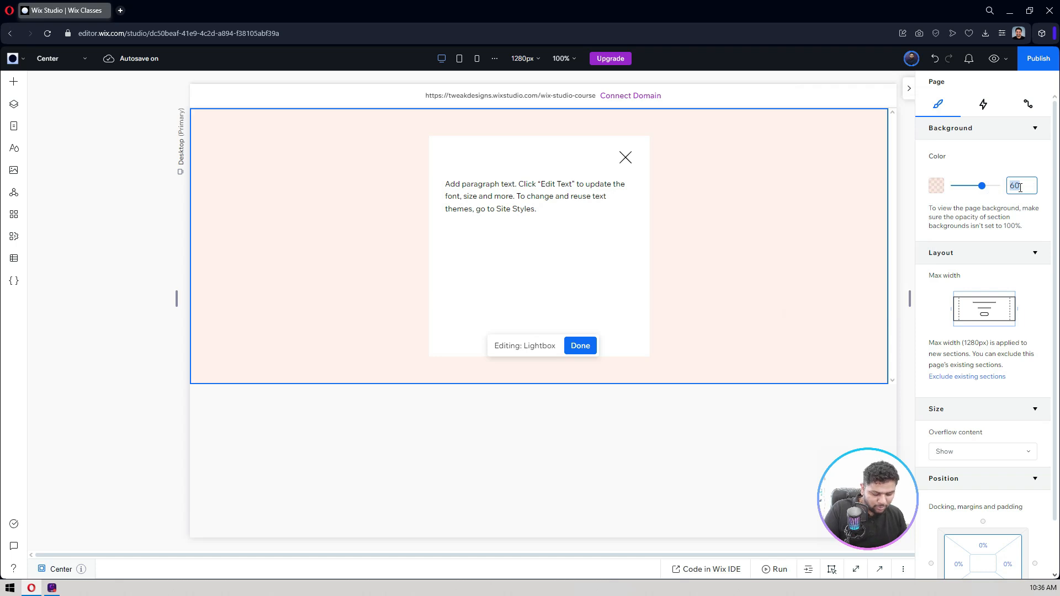
pyautogui.write('40')
pyautogui.press('Return')
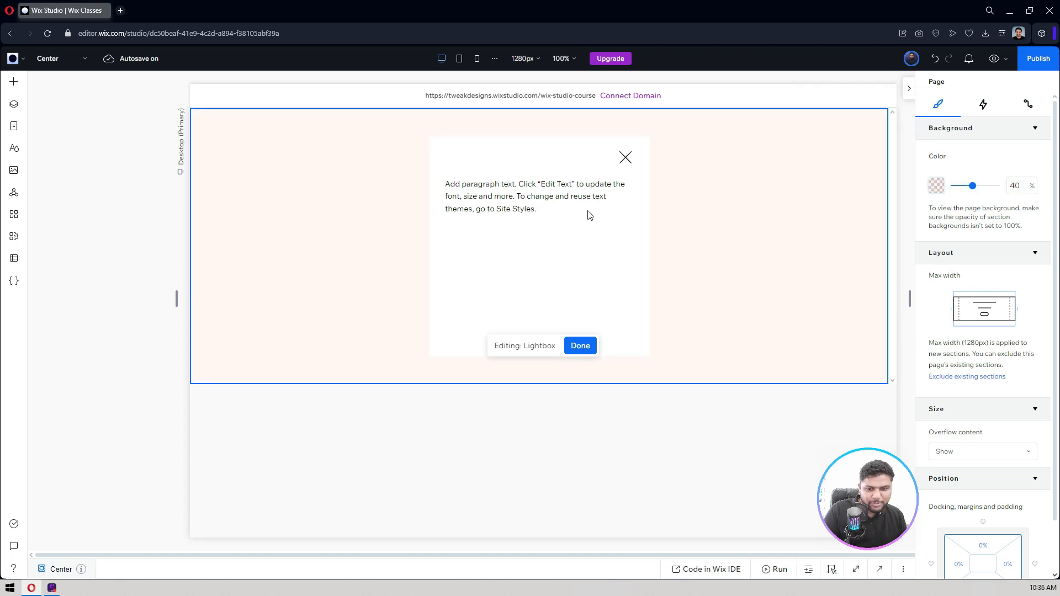
# Fill the lightbox container's background with the light orange theme color and finish editing the lightbox.
pyautogui.click(590, 281)
pyautogui.scroll(-3, 948, 227)
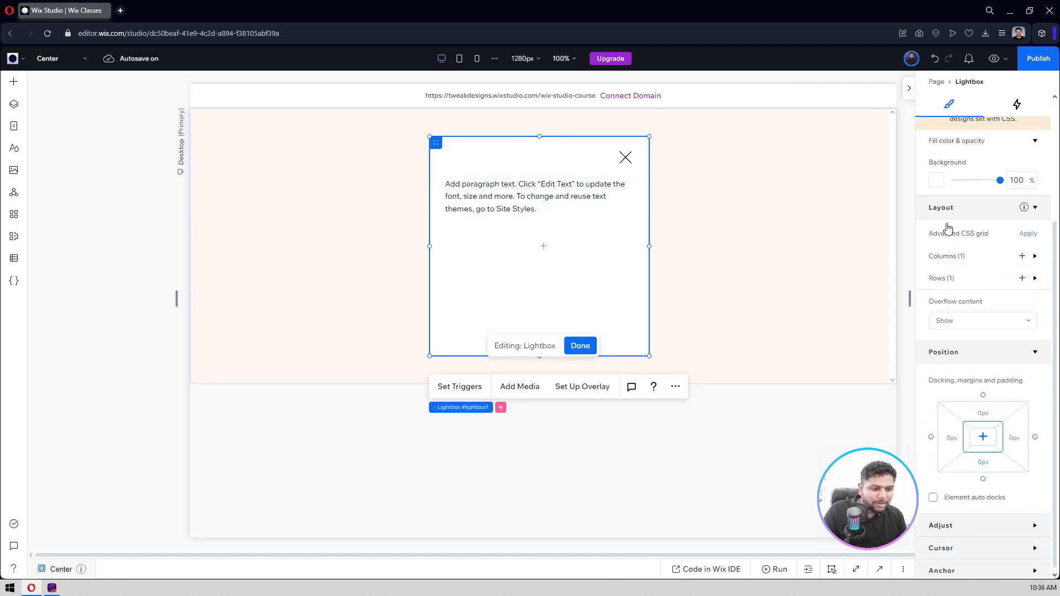
pyautogui.scroll(1, 948, 228)
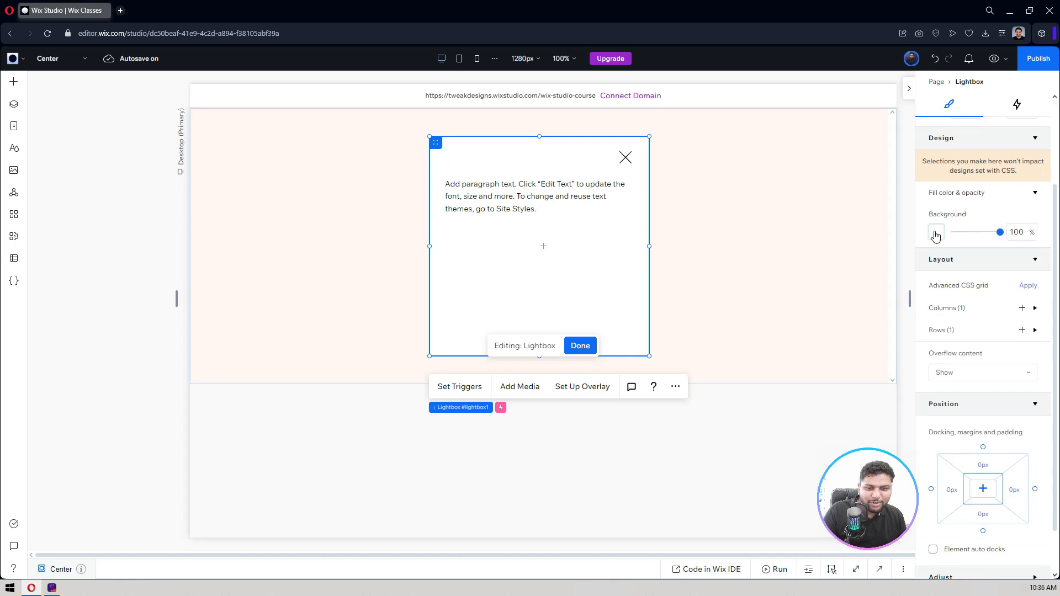
pyautogui.click(936, 235)
pyautogui.click(1026, 321)
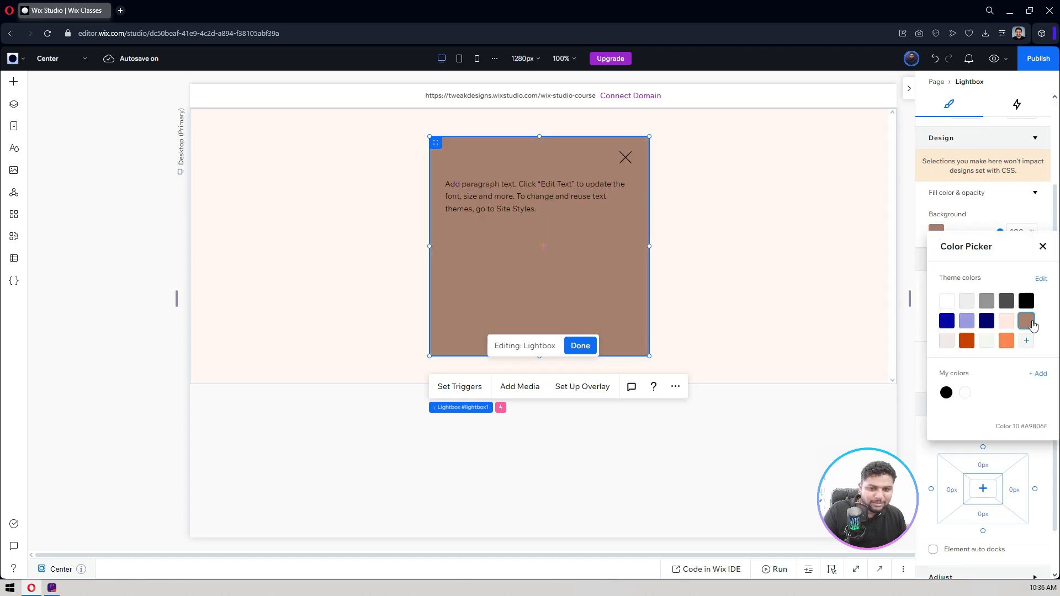
pyautogui.click(965, 321)
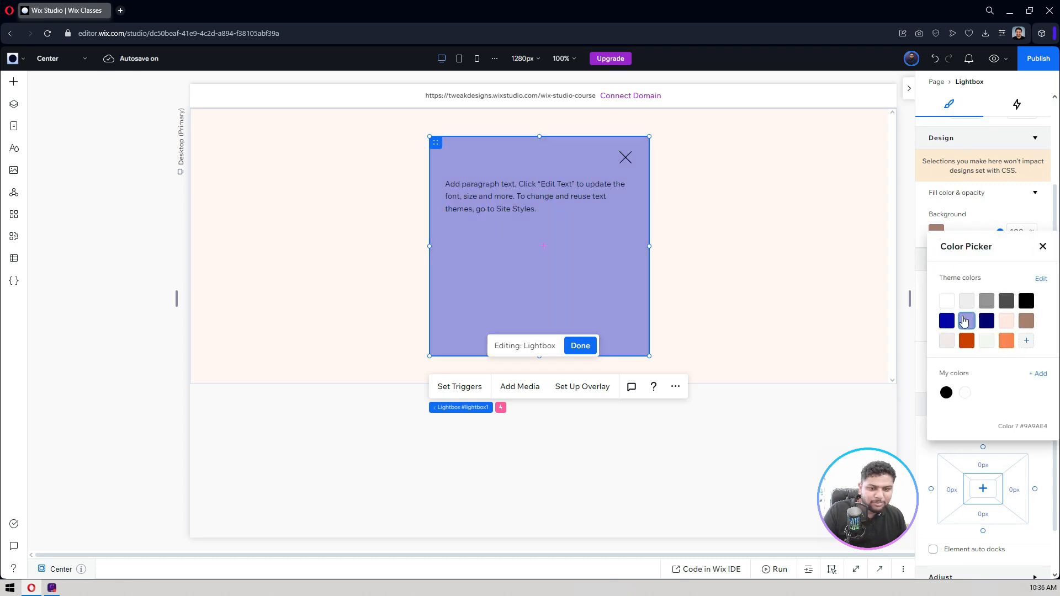
pyautogui.click(1006, 341)
pyautogui.click(148, 233)
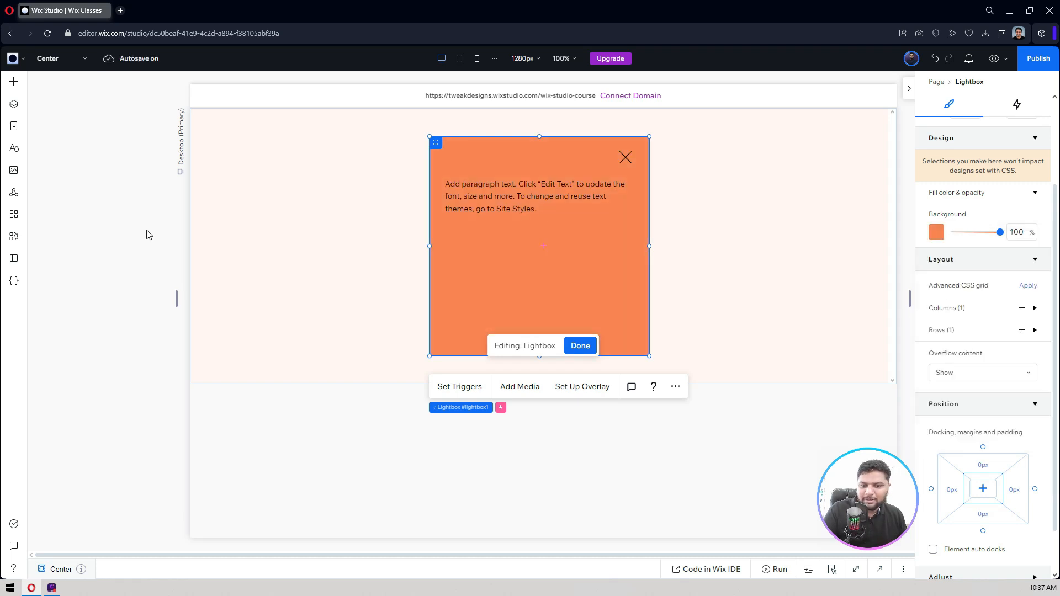
pyautogui.click(509, 246)
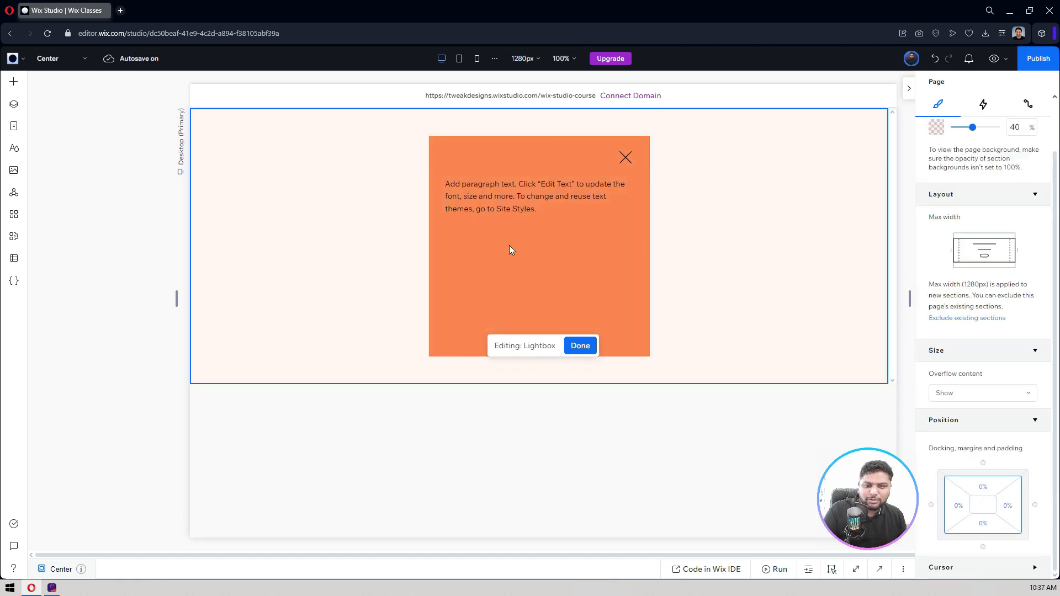
pyautogui.click(576, 348)
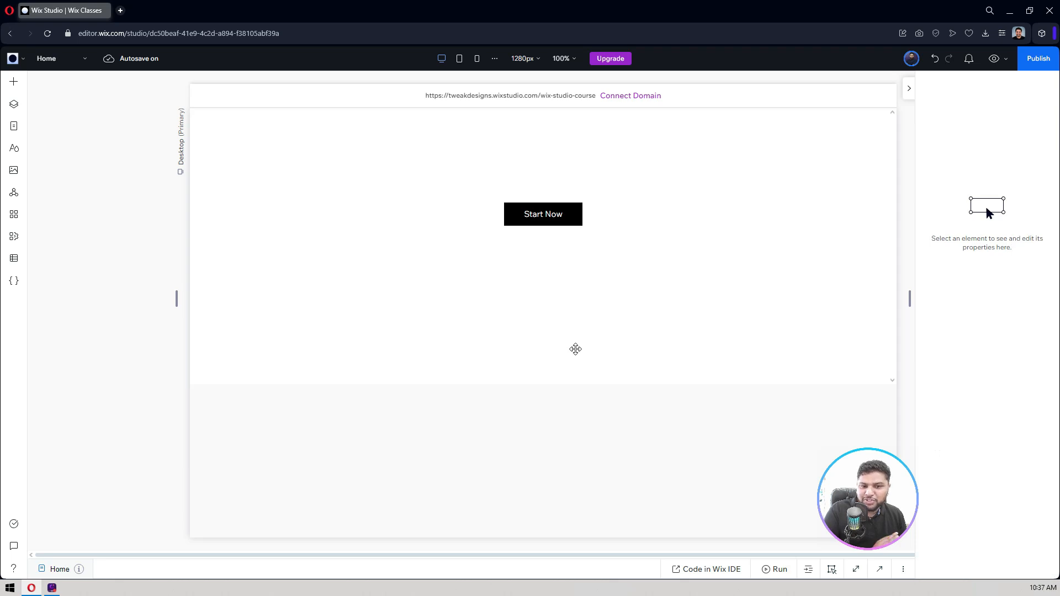